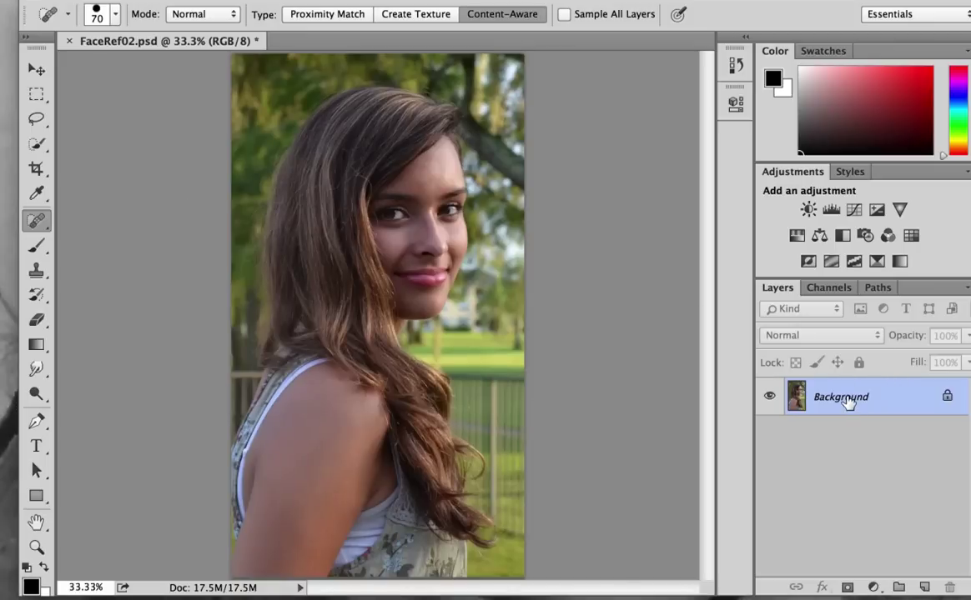
Step: Duplicate the Background layer and brighten the copy's midtones to about 1.31 with Levels
{"action": "left_click_drag", "start_coordinate": [849, 402], "coordinate": [924, 587]}
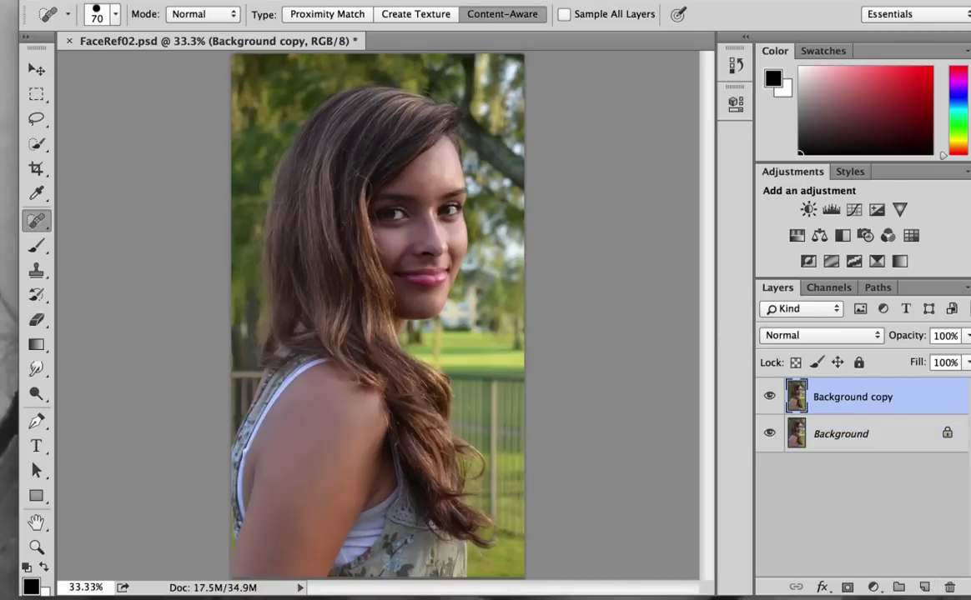
{"action": "left_click", "coordinate": [101, 0]}
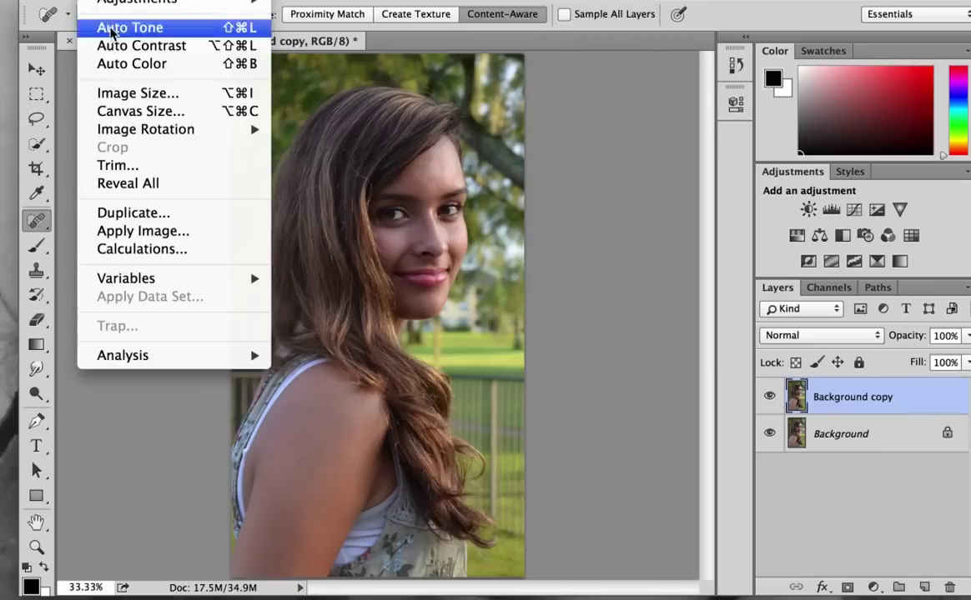
{"action": "mouse_move", "coordinate": [106, 4]}
{"action": "left_click", "coordinate": [304, 16]}
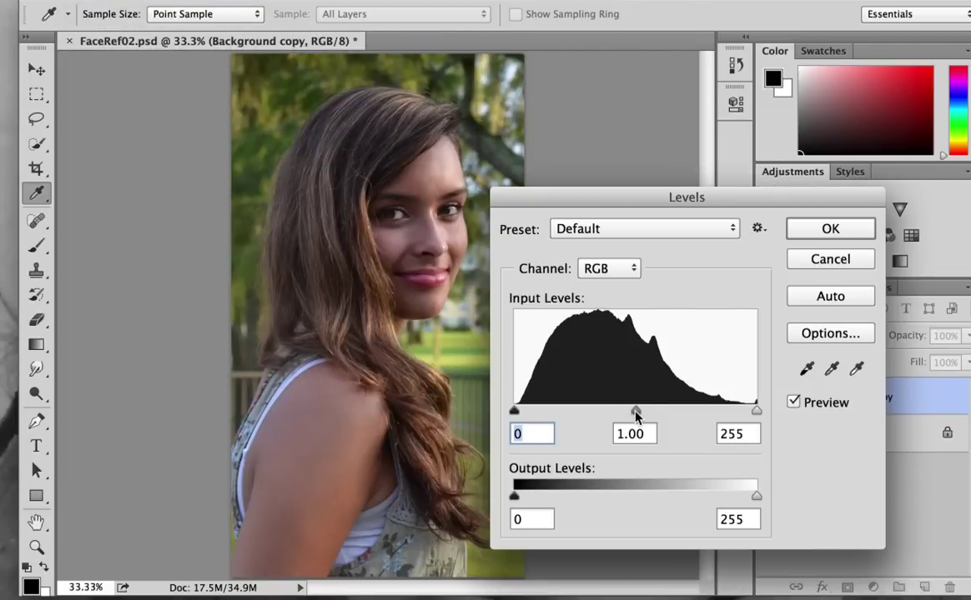
{"action": "left_click_drag", "start_coordinate": [633, 414], "coordinate": [609, 415]}
{"action": "left_click", "coordinate": [830, 228]}
{"action": "key", "text": "j"}
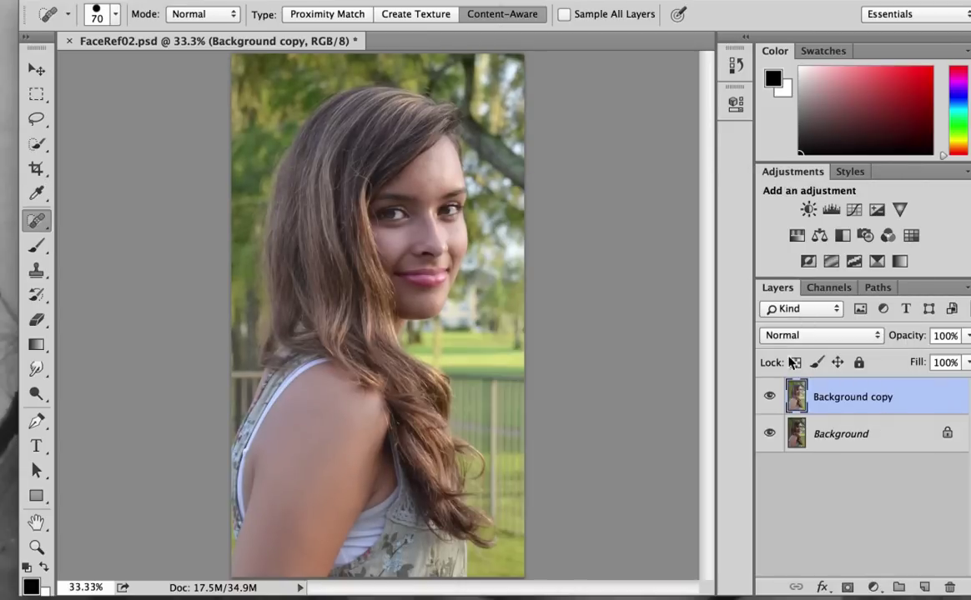
Step: Toggle the brightened copy's visibility to compare it with the original photo
{"action": "left_click", "coordinate": [770, 397]}
{"action": "left_click", "coordinate": [769, 397]}
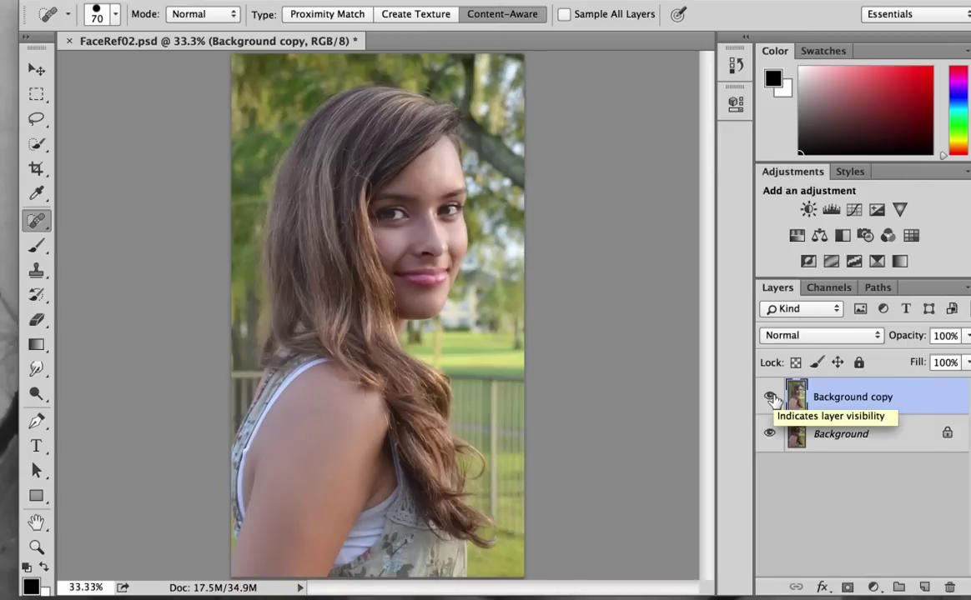
{"action": "left_click", "coordinate": [770, 398]}
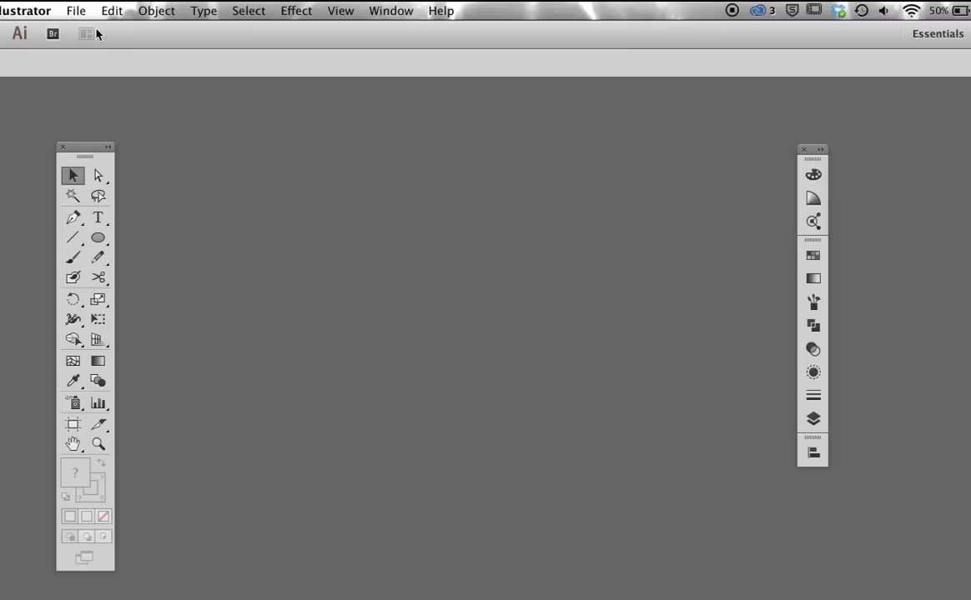
Step: Create a new 8.5 × 11 in Letter document with units set to inches
{"action": "left_click", "coordinate": [74, 11]}
{"action": "left_click", "coordinate": [83, 31]}
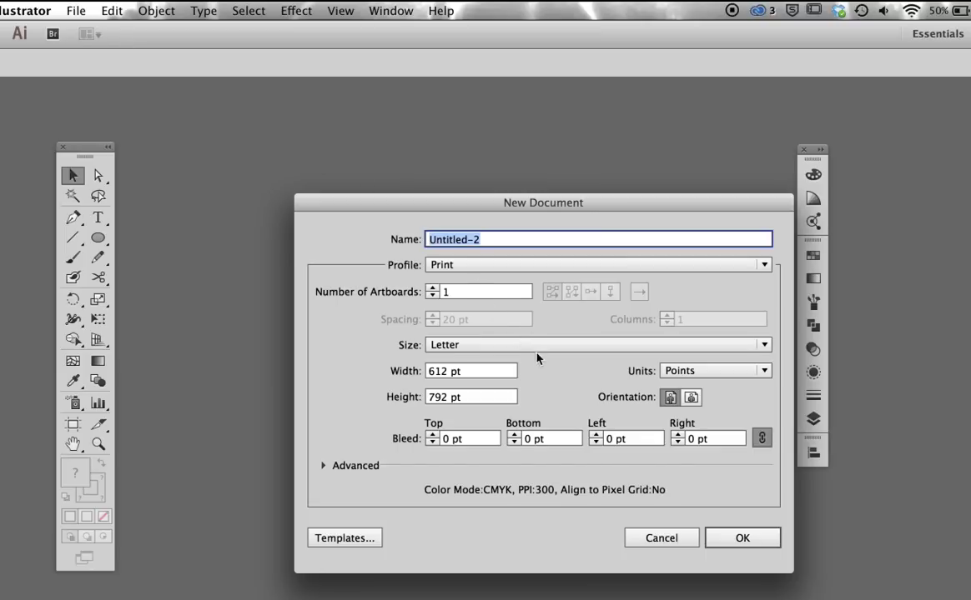
{"action": "left_click", "coordinate": [761, 371]}
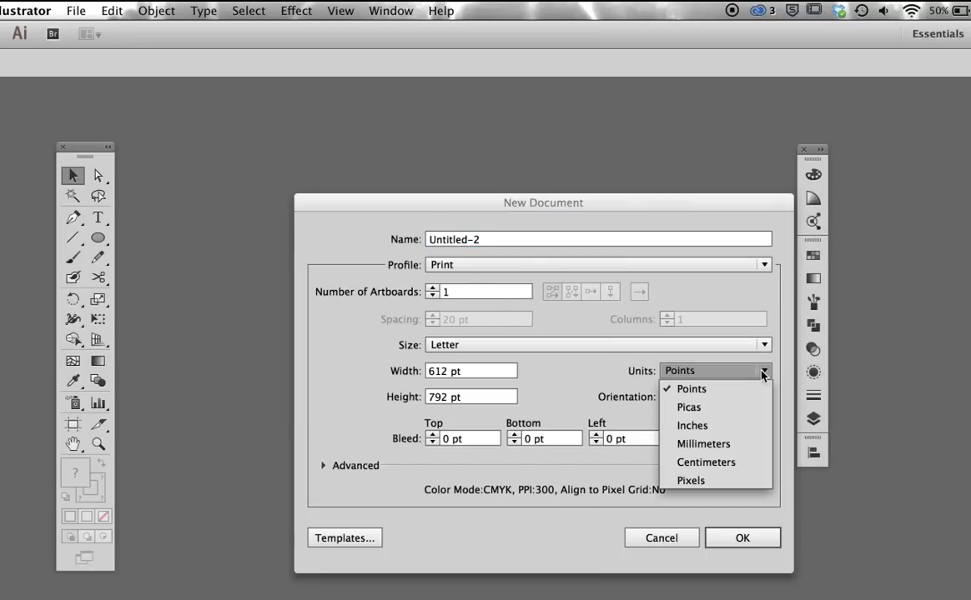
{"action": "left_click", "coordinate": [685, 425]}
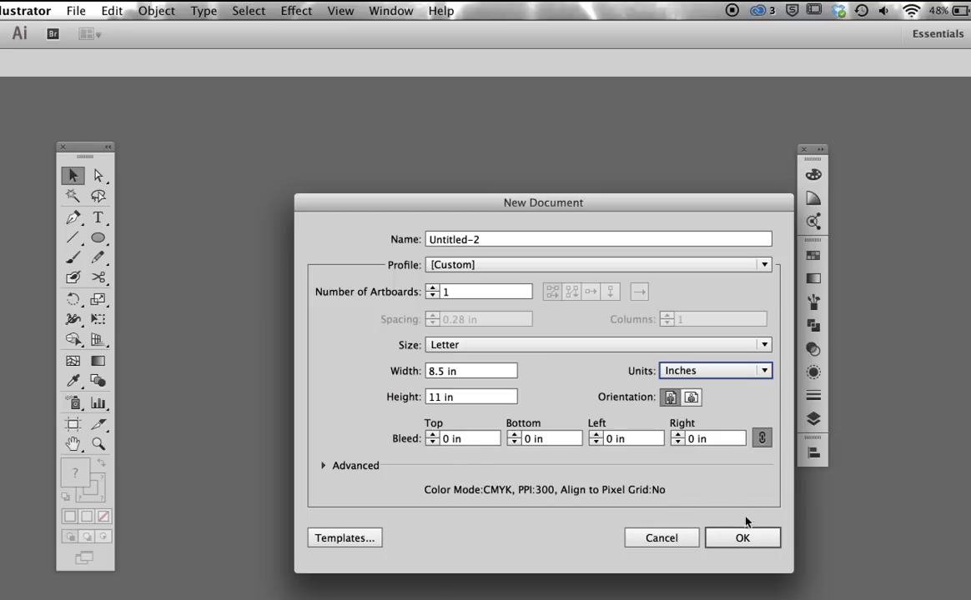
{"action": "left_click", "coordinate": [740, 539]}
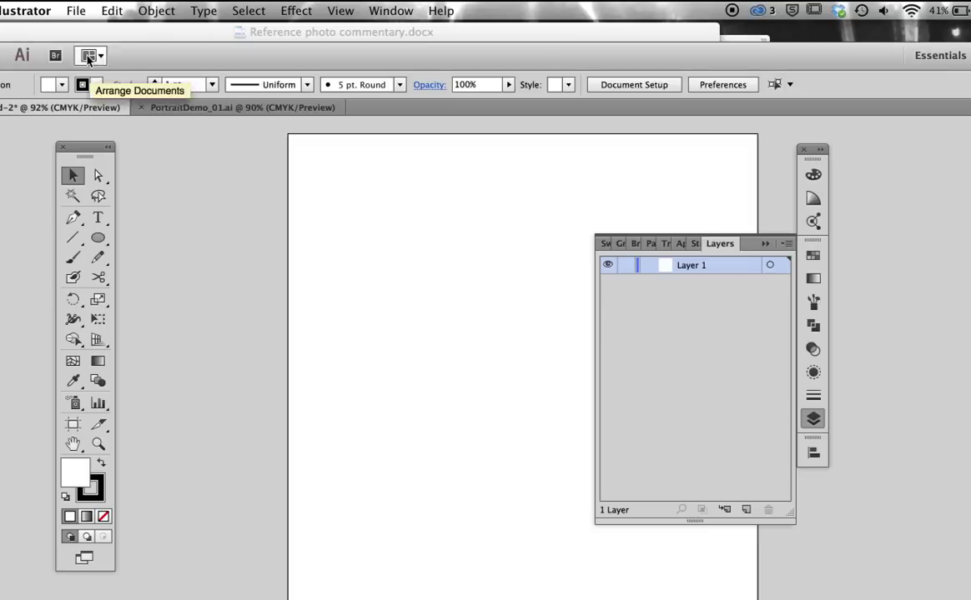
Step: Place FaceRef02.psd on the artboard and move it toward the top-left
{"action": "left_click", "coordinate": [76, 10]}
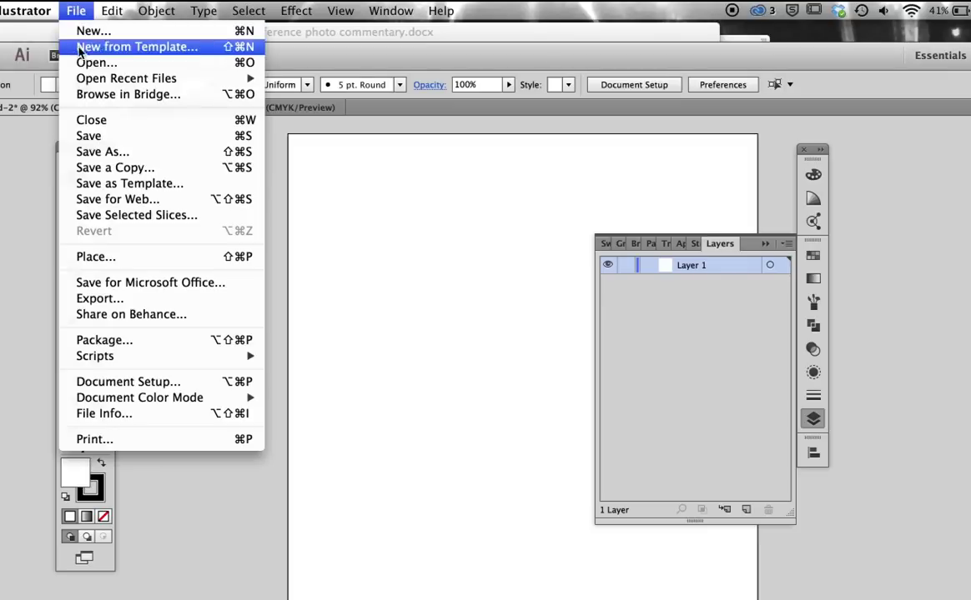
{"action": "left_click", "coordinate": [83, 258]}
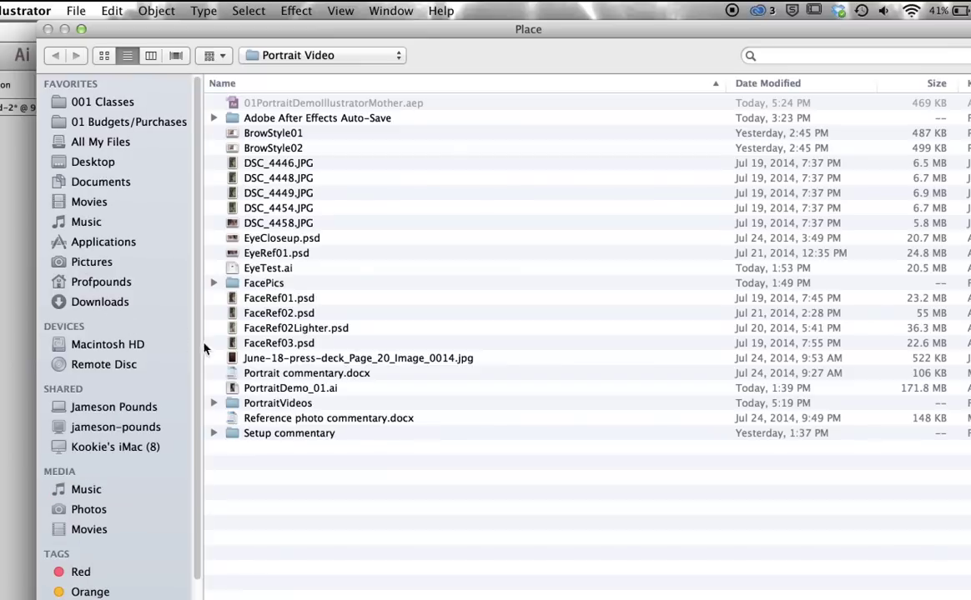
{"action": "left_click", "coordinate": [278, 312]}
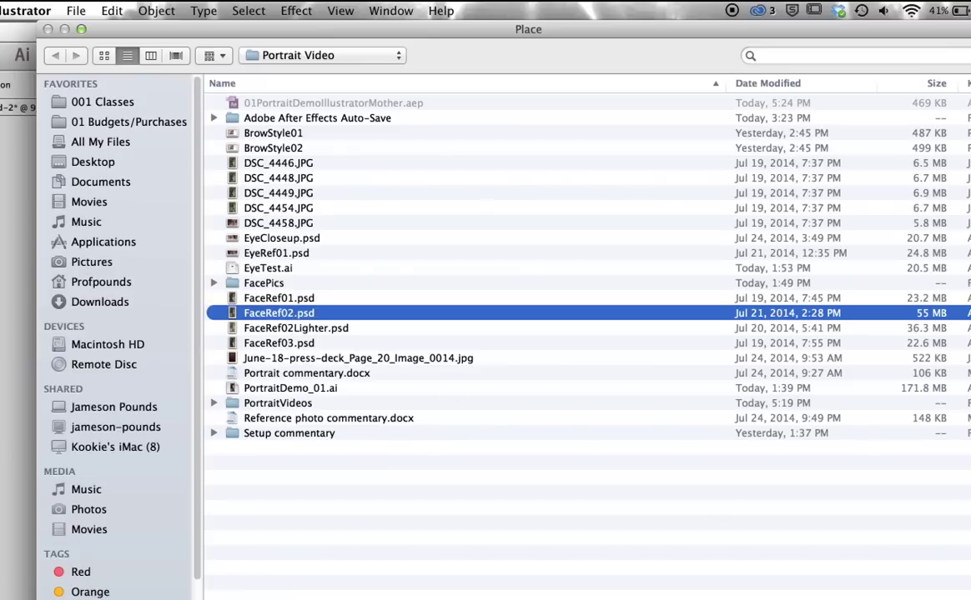
{"action": "key", "text": "Return"}
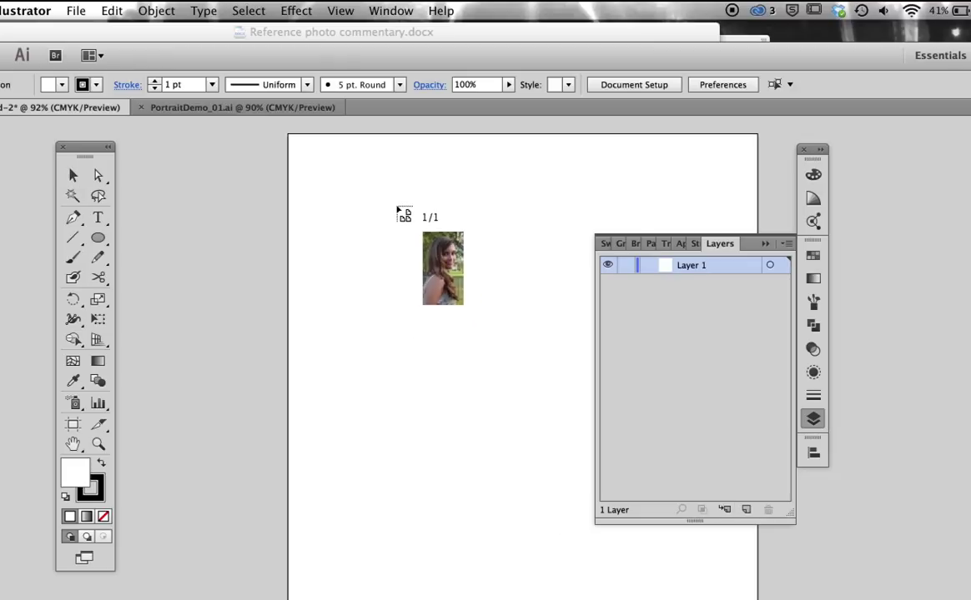
{"action": "left_click", "coordinate": [396, 206]}
{"action": "left_click_drag", "start_coordinate": [507, 316], "coordinate": [452, 259]}
Step: Rename Layer 1 to 'Ref photo' and lock it
{"action": "double_click", "coordinate": [697, 267]}
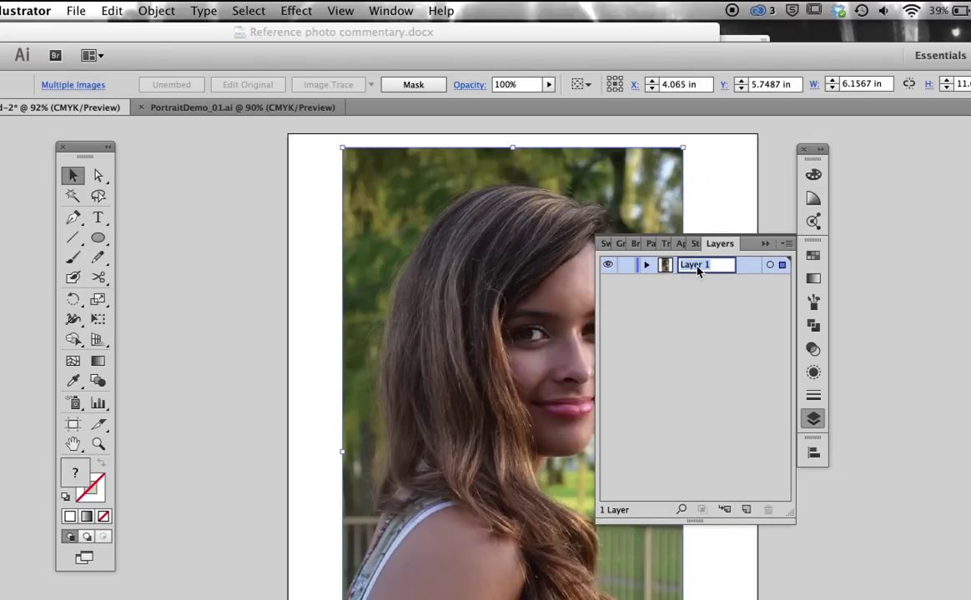
{"action": "type", "text": "Ref photo"}
{"action": "left_click", "coordinate": [626, 265]}
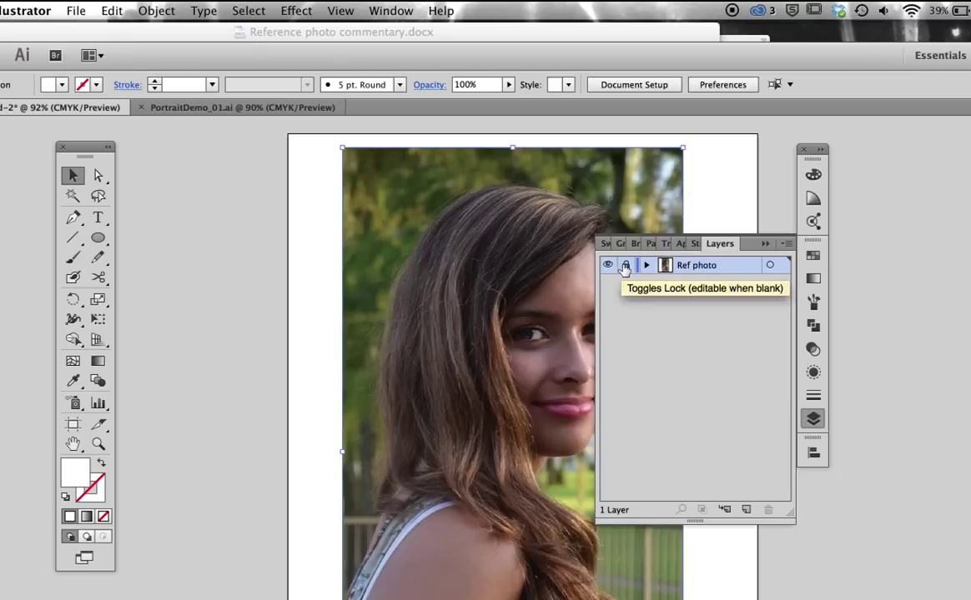
{"action": "left_click", "coordinate": [787, 243]}
Step: Create a new layer named 'Ref lighter'
{"action": "left_click", "coordinate": [825, 251]}
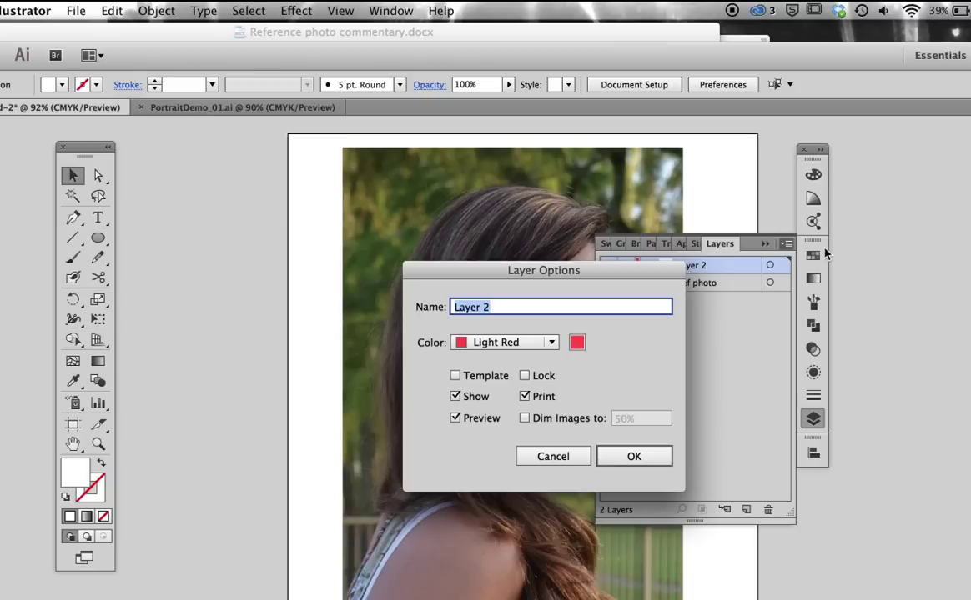
{"action": "type", "text": "Ref lighter"}
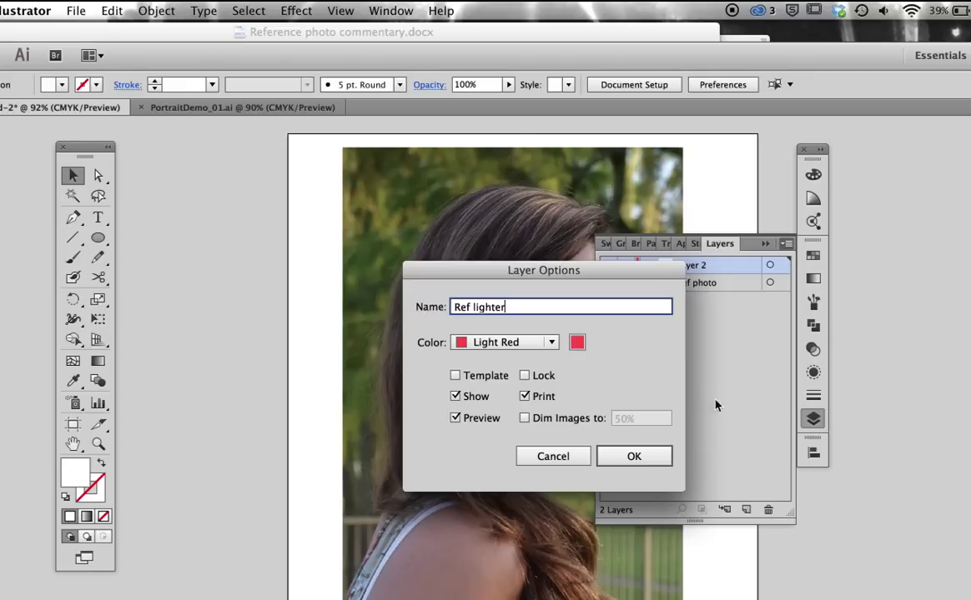
{"action": "left_click", "coordinate": [634, 457]}
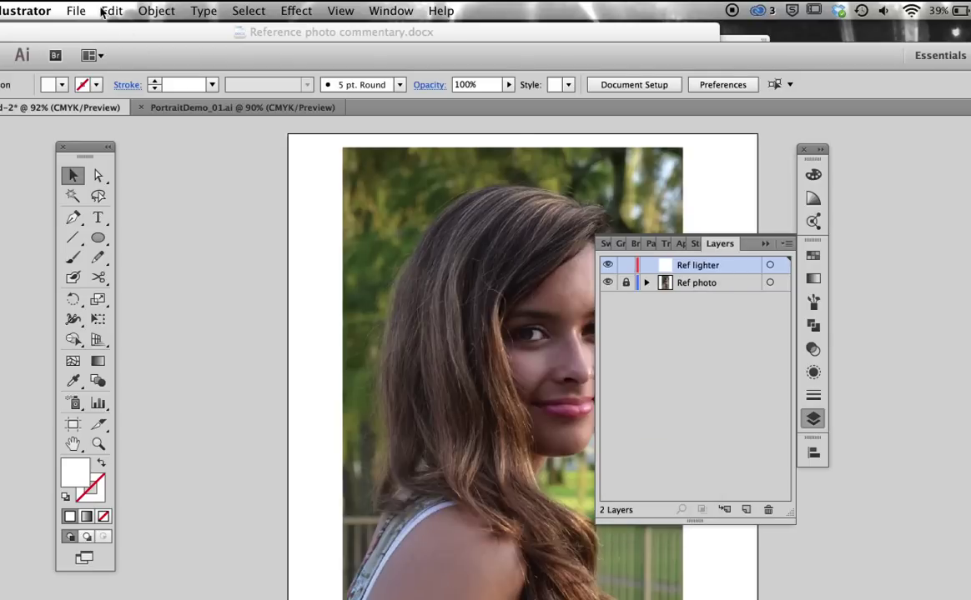
Step: Place FaceRef02Lighter.psd aligned over the original, lock its layer, and move it below Ref photo
{"action": "left_click", "coordinate": [67, 11]}
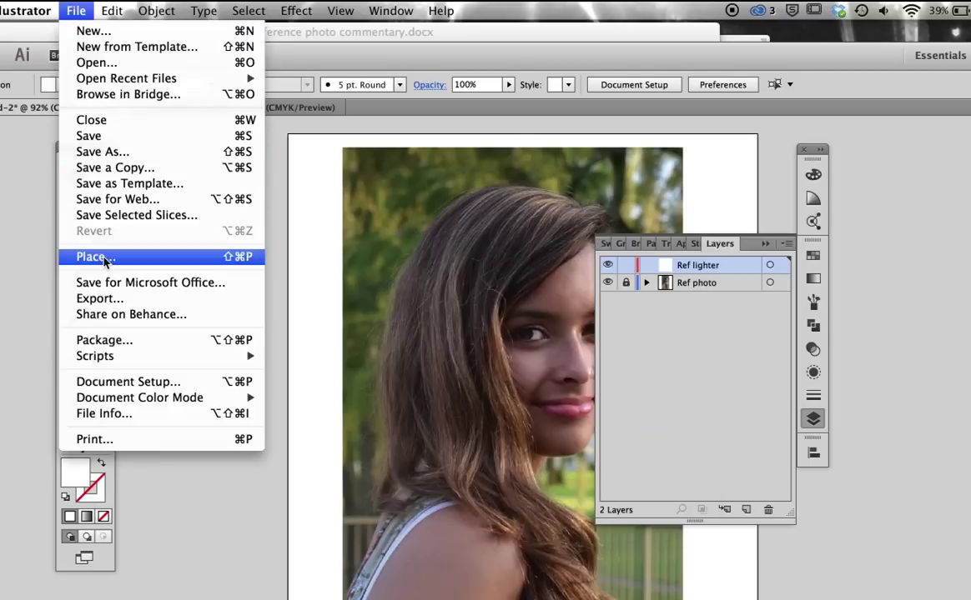
{"action": "left_click", "coordinate": [91, 256]}
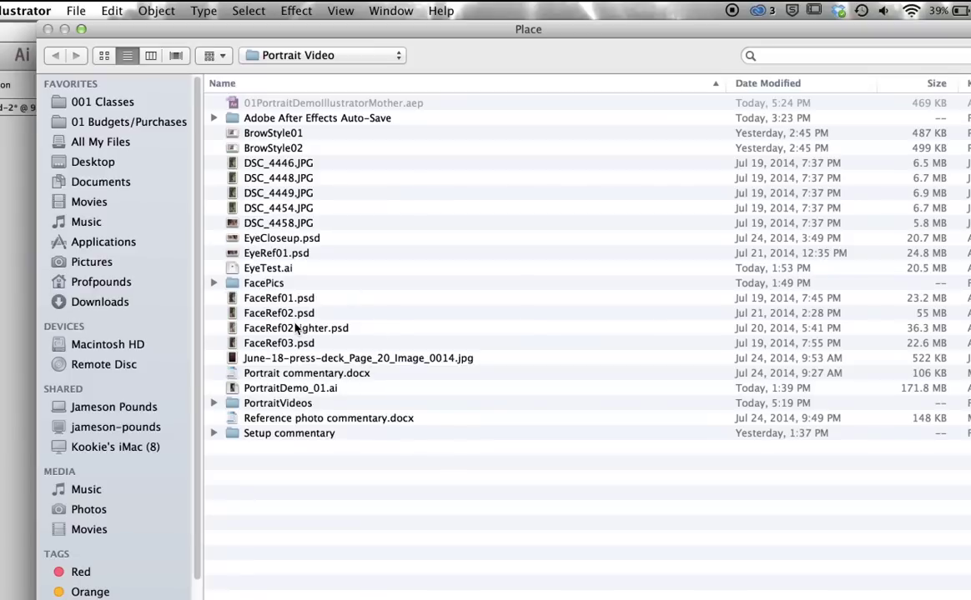
{"action": "left_click", "coordinate": [296, 328]}
{"action": "key", "text": "Return"}
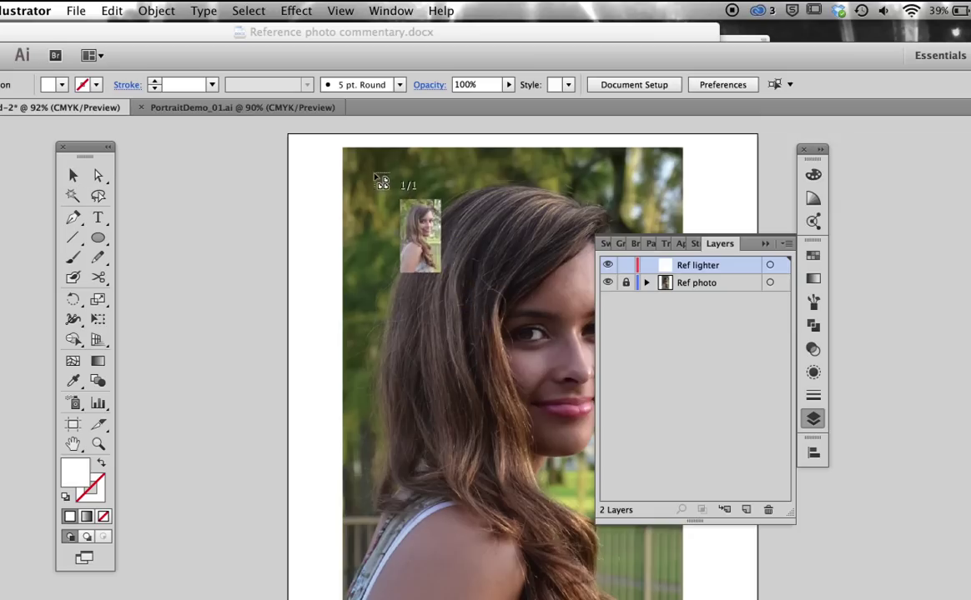
{"action": "left_click", "coordinate": [351, 153]}
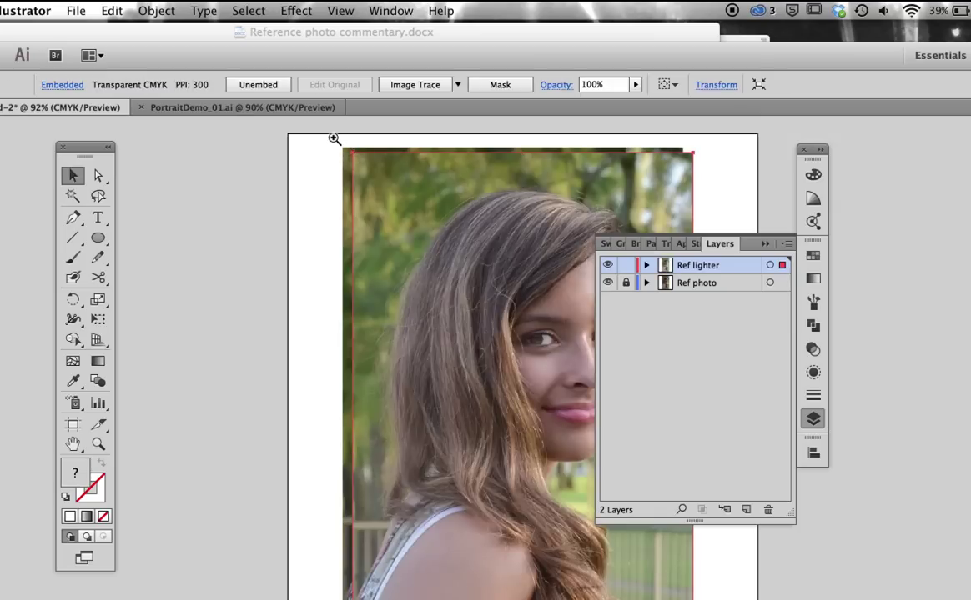
{"action": "left_click_drag", "start_coordinate": [337, 138], "coordinate": [410, 217]}
{"action": "left_click_drag", "start_coordinate": [469, 311], "coordinate": [384, 268]}
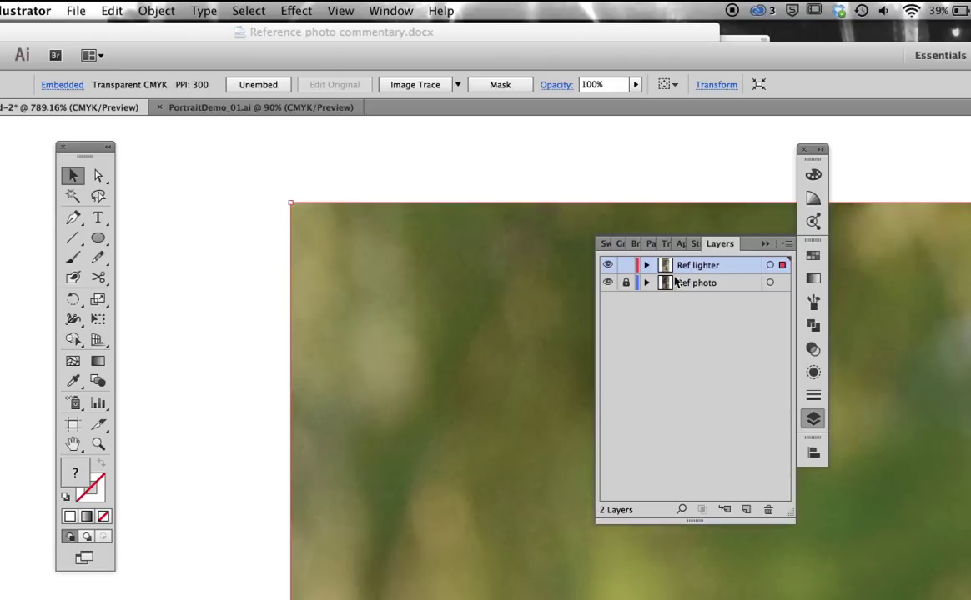
{"action": "left_click", "coordinate": [627, 266]}
{"action": "left_click_drag", "start_coordinate": [721, 268], "coordinate": [751, 285]}
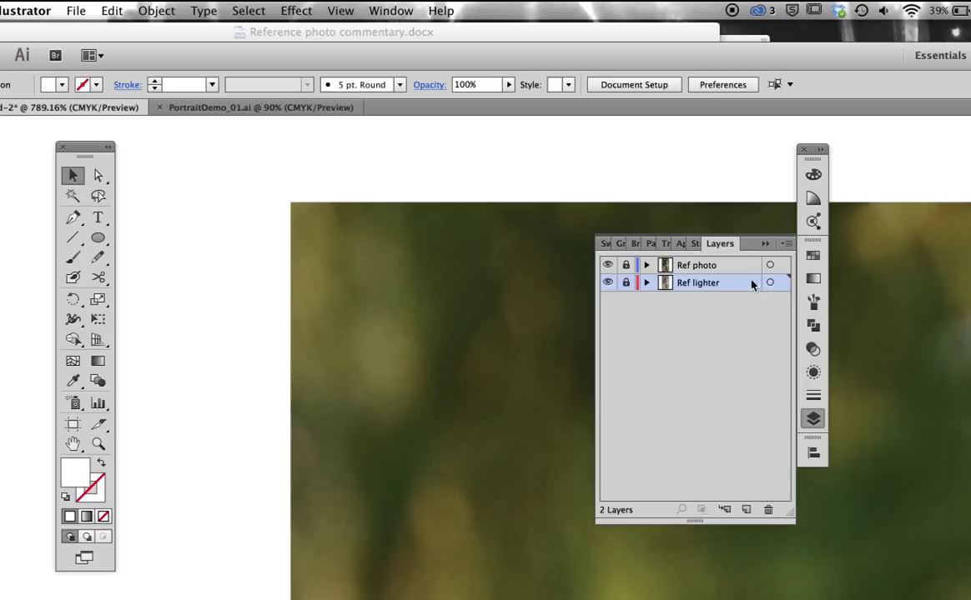
Step: Create a new layer named 'Hair base'
{"action": "left_click", "coordinate": [787, 244]}
{"action": "left_click", "coordinate": [827, 246]}
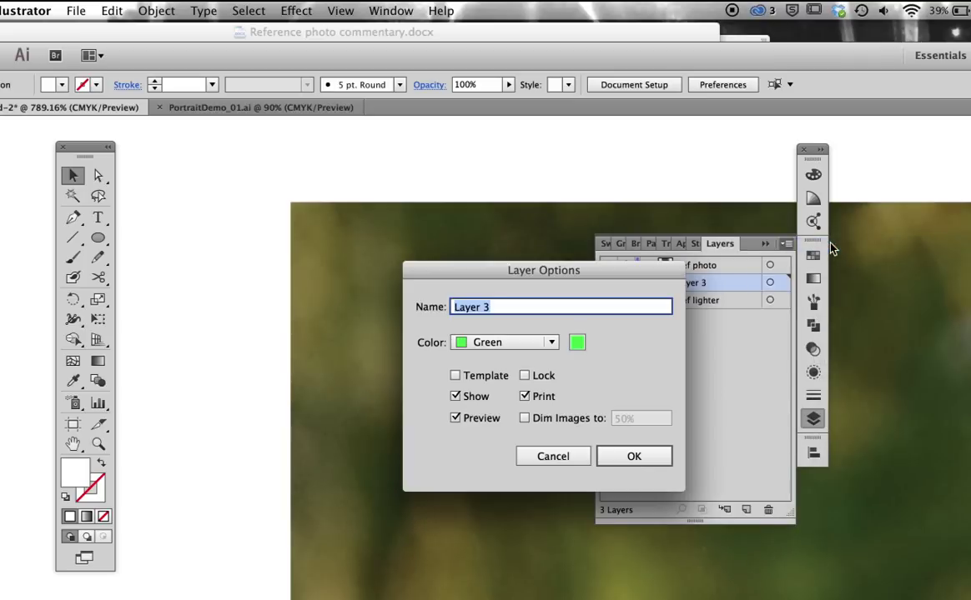
{"action": "type", "text": "Hai"}
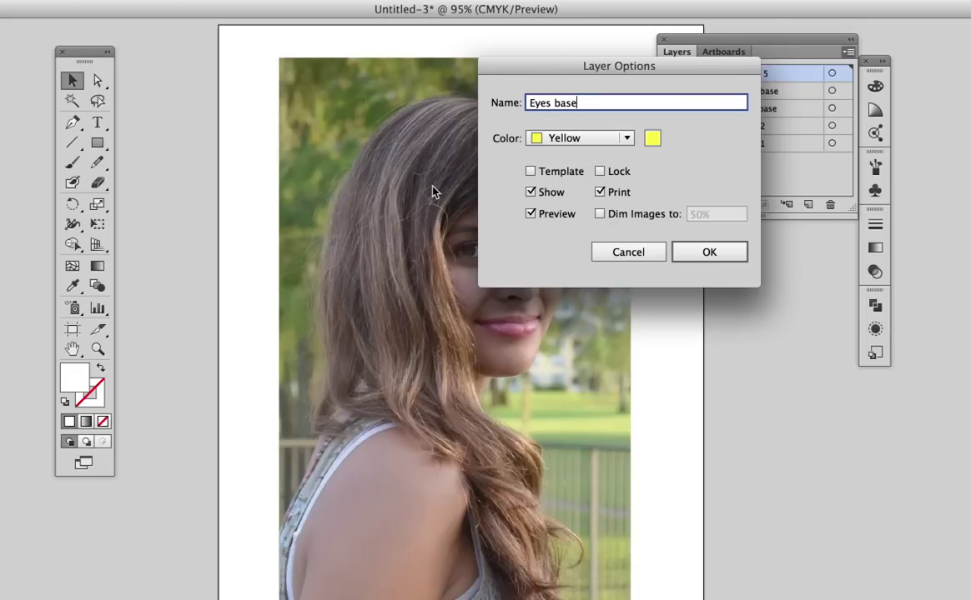
Step: Give the Eyes base layer an Orange colour label
{"action": "left_click", "coordinate": [626, 139]}
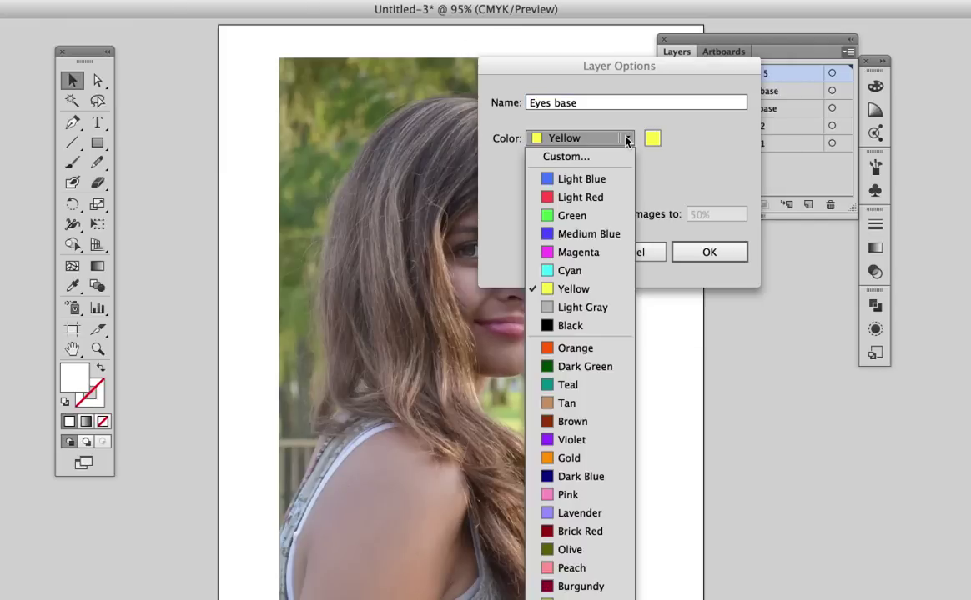
{"action": "left_click", "coordinate": [564, 348]}
{"action": "left_click", "coordinate": [715, 251]}
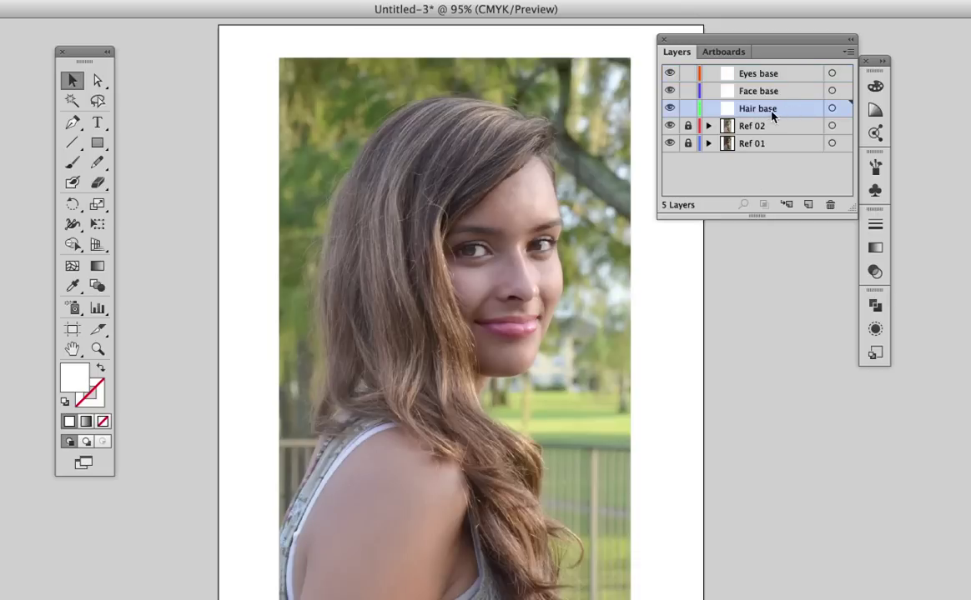
Step: Pick the Pen tool with no fill and a black stroke
{"action": "left_click", "coordinate": [72, 123]}
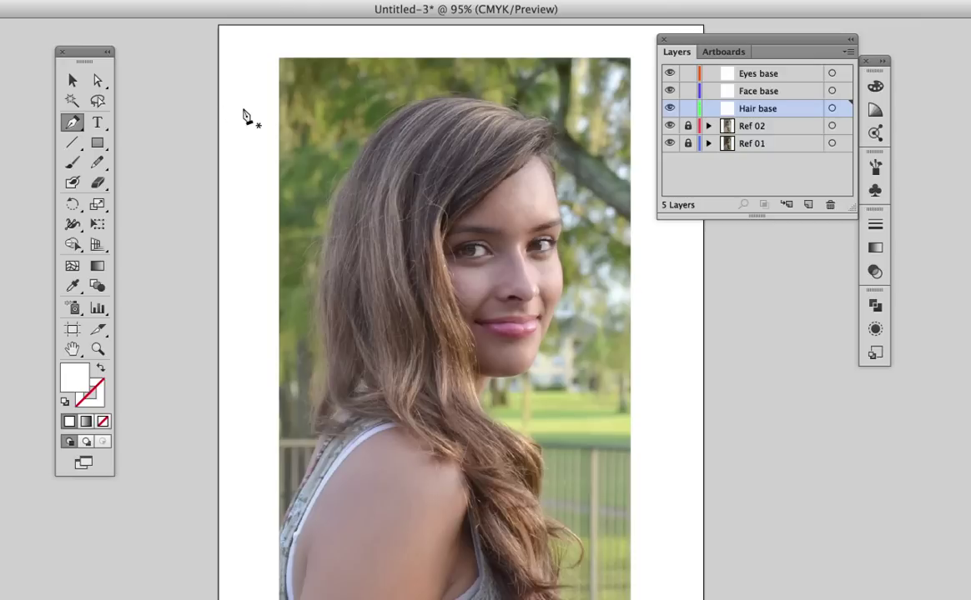
{"action": "left_click", "coordinate": [98, 80]}
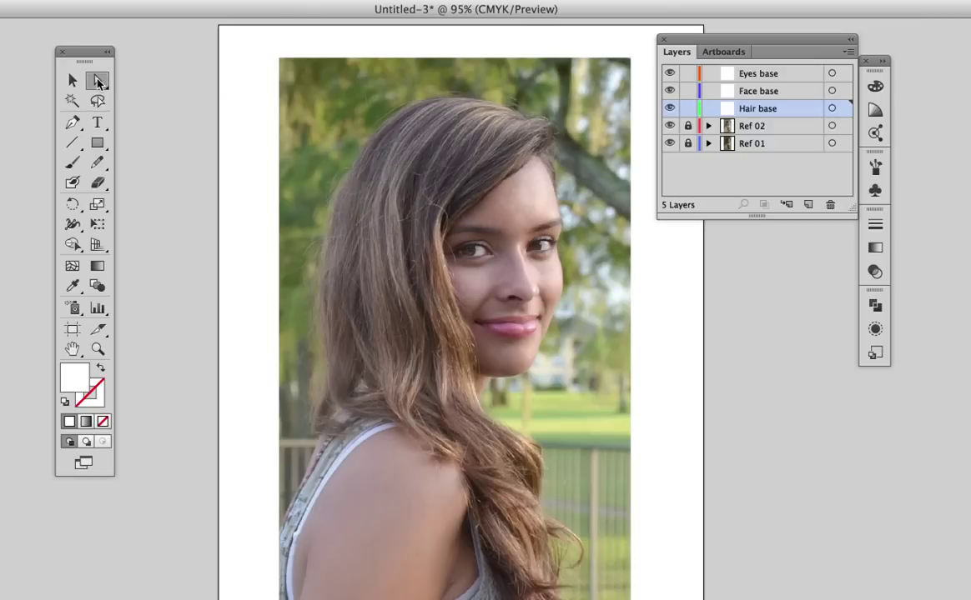
{"action": "left_click", "coordinate": [76, 122]}
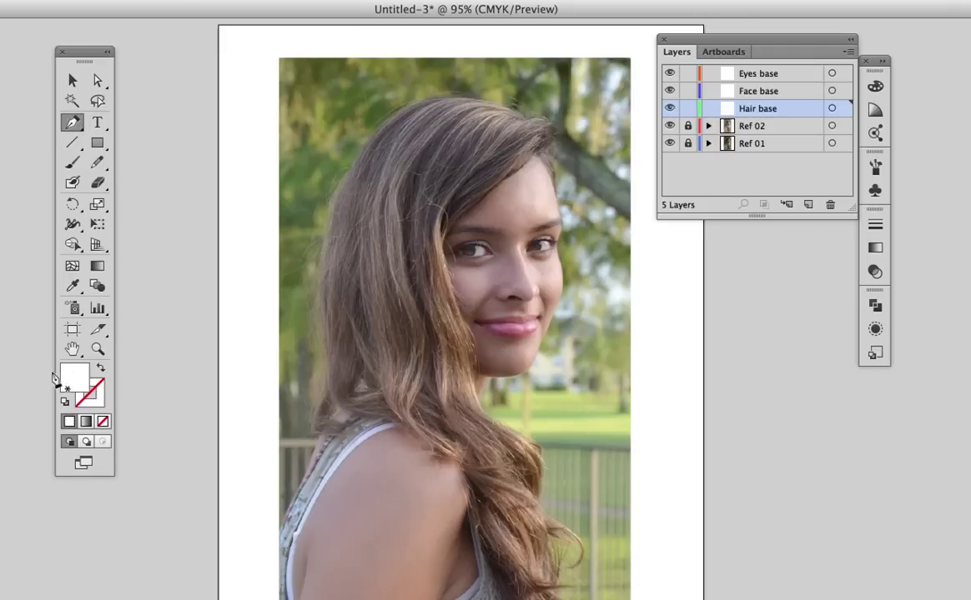
{"action": "left_click", "coordinate": [100, 368]}
{"action": "left_click", "coordinate": [99, 398]}
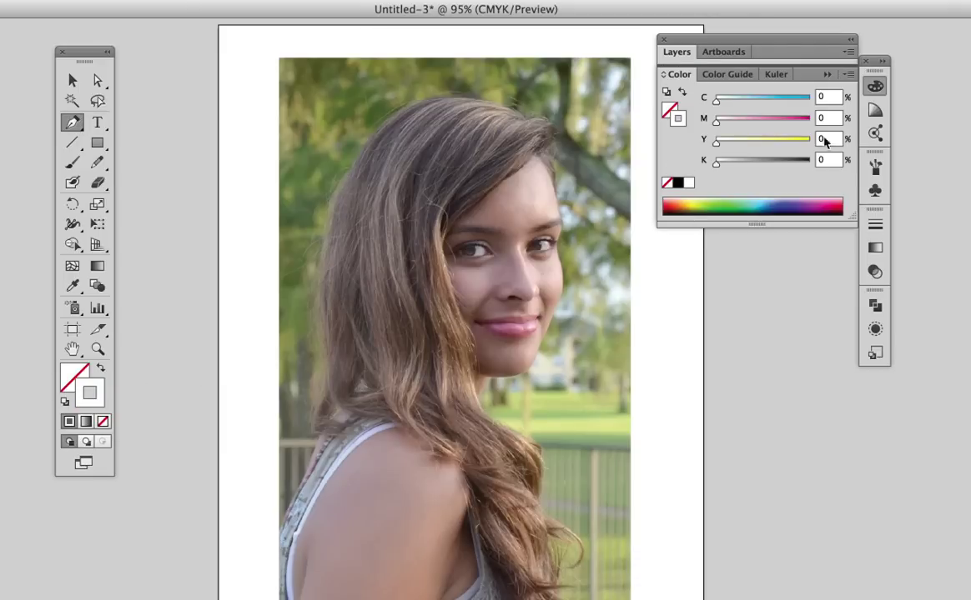
{"action": "left_click", "coordinate": [677, 182]}
Step: Set the stroke weight to 0.25 pt
{"action": "left_click", "coordinate": [874, 229]}
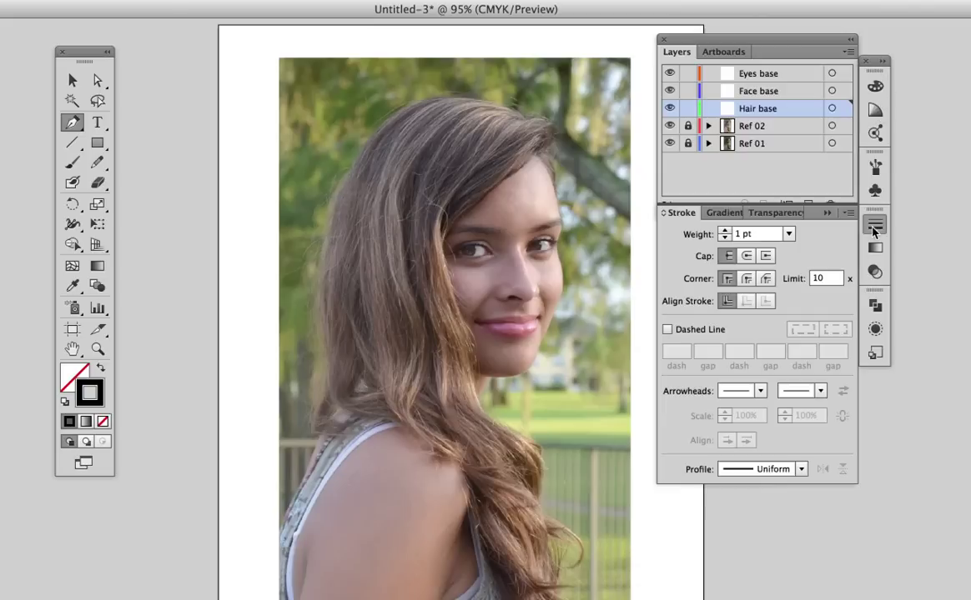
{"action": "left_click", "coordinate": [754, 237]}
{"action": "type", "text": "."}
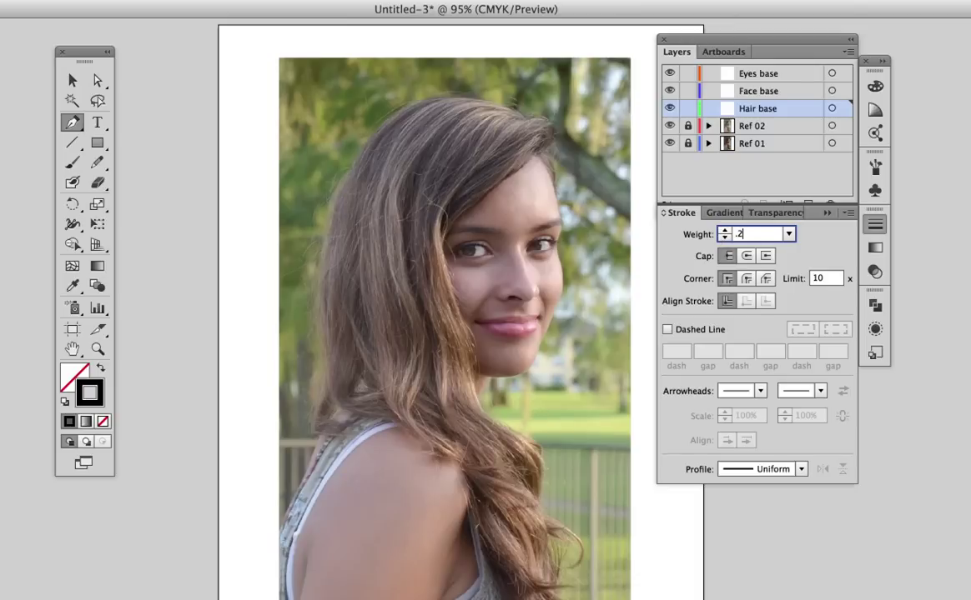
{"action": "type", "text": "25"}
{"action": "key", "text": "Return"}
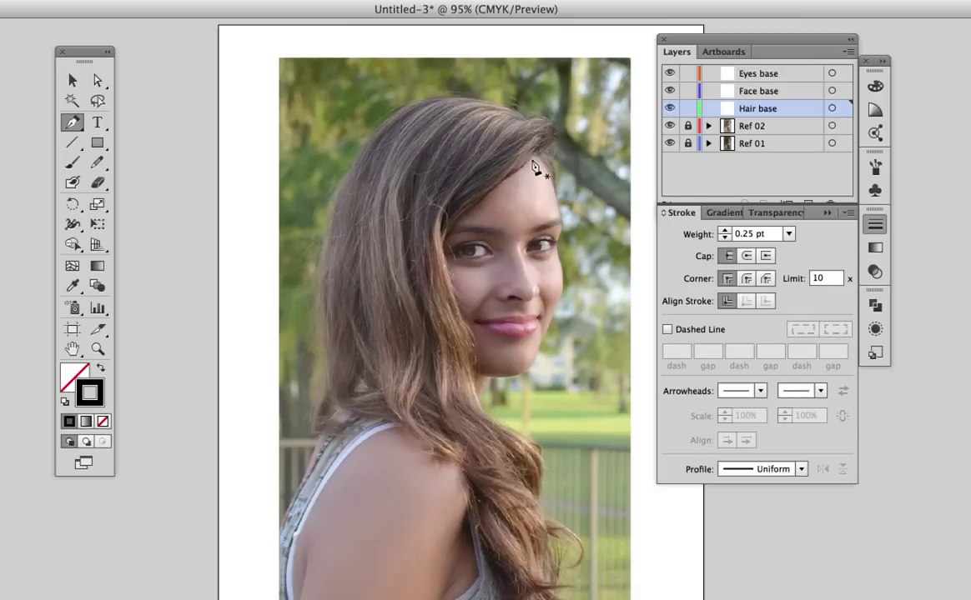
Step: Zoom into the hairline and trace from the forehead up over the top of the hair
{"action": "left_click", "coordinate": [586, 278]}
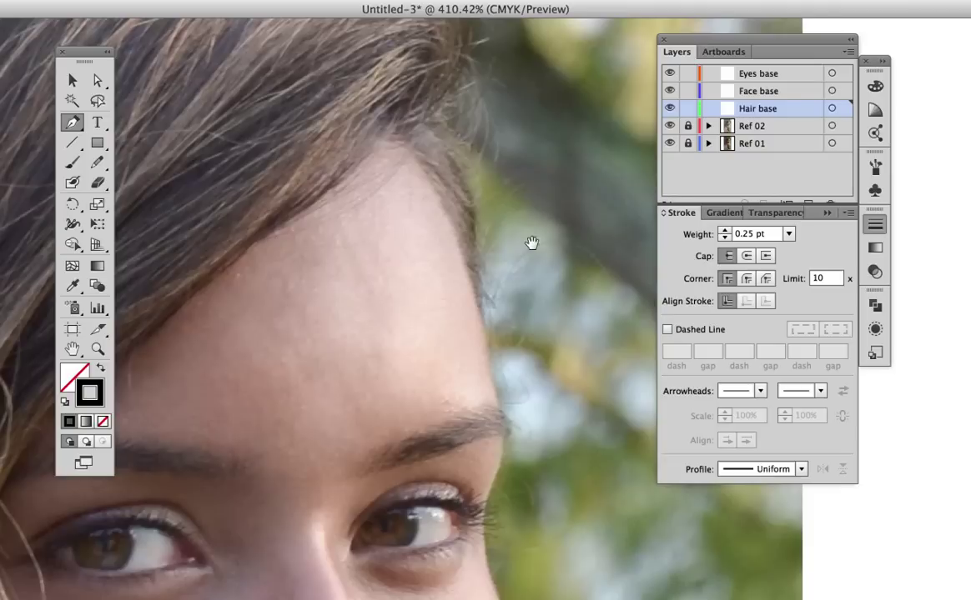
{"action": "left_click_drag", "start_coordinate": [531, 243], "coordinate": [512, 440]}
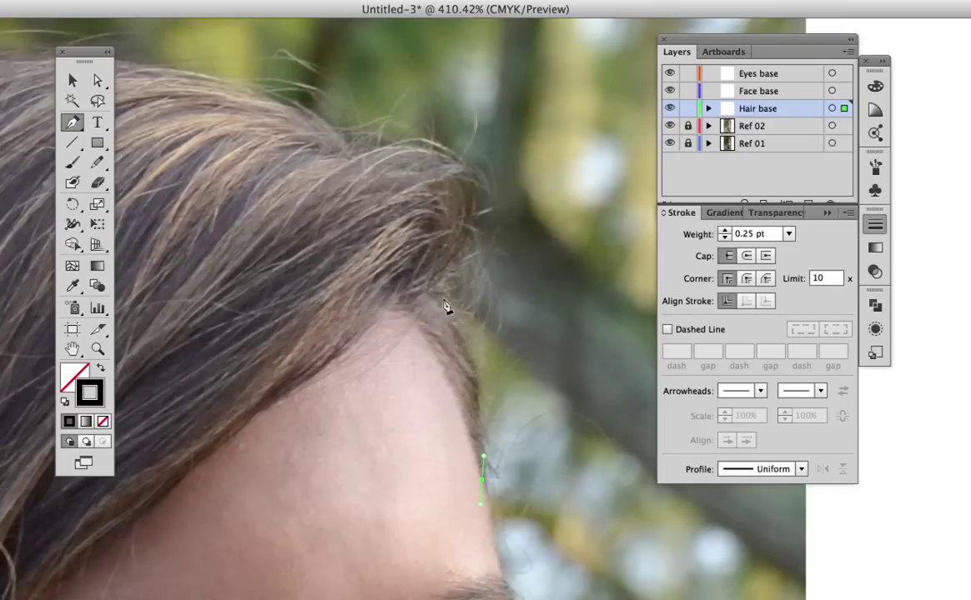
{"action": "left_click_drag", "start_coordinate": [435, 293], "coordinate": [385, 250]}
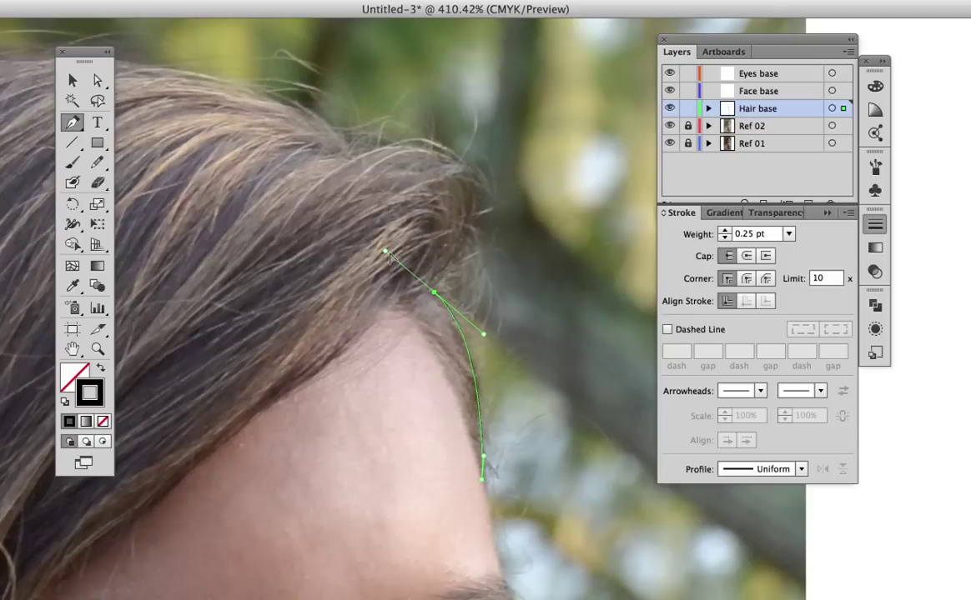
{"action": "left_click_drag", "start_coordinate": [385, 251], "coordinate": [457, 236]}
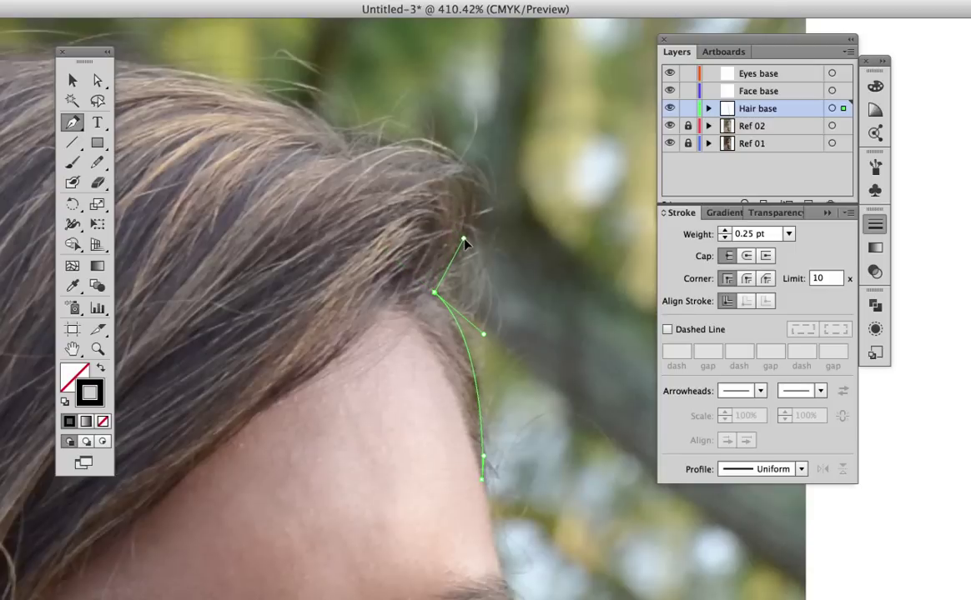
{"action": "left_click", "coordinate": [469, 242]}
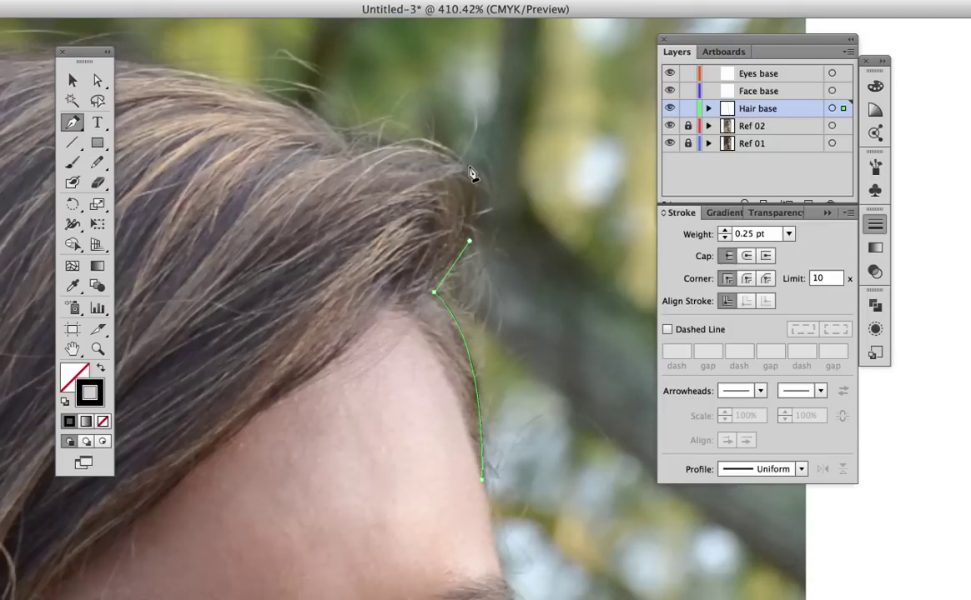
{"action": "left_click_drag", "start_coordinate": [467, 167], "coordinate": [446, 145]}
{"action": "left_click_drag", "start_coordinate": [351, 155], "coordinate": [524, 288]}
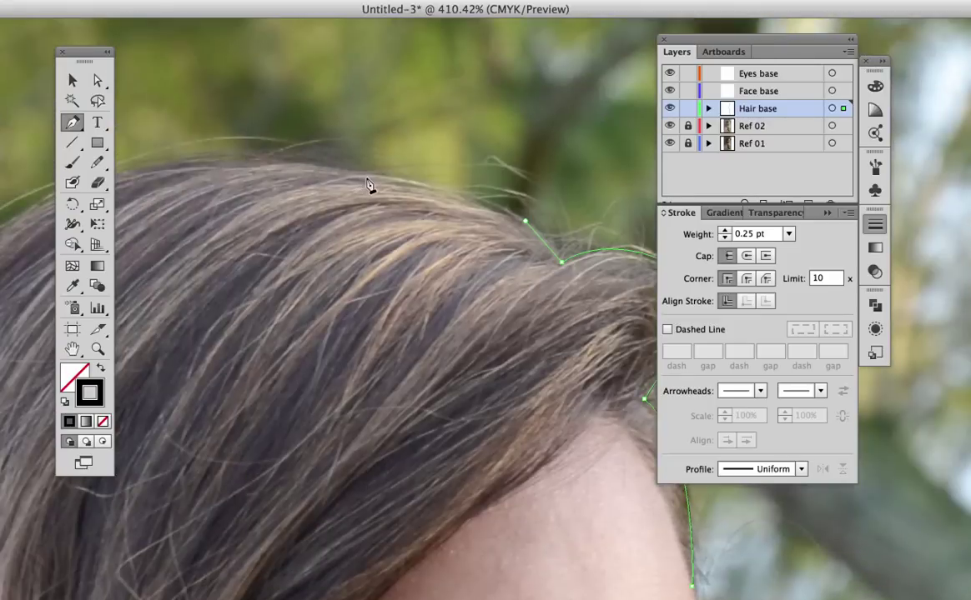
{"action": "left_click_drag", "start_coordinate": [366, 177], "coordinate": [298, 178]}
{"action": "left_click", "coordinate": [299, 156]}
{"action": "left_click_drag", "start_coordinate": [252, 169], "coordinate": [239, 171]}
{"action": "left_click_drag", "start_coordinate": [244, 210], "coordinate": [454, 258]}
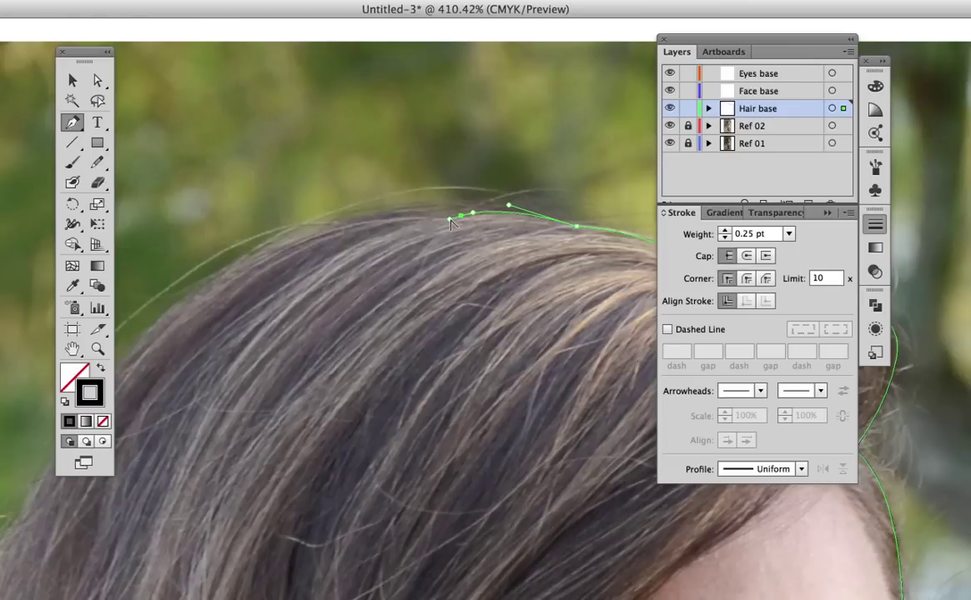
{"action": "left_click_drag", "start_coordinate": [450, 221], "coordinate": [428, 209]}
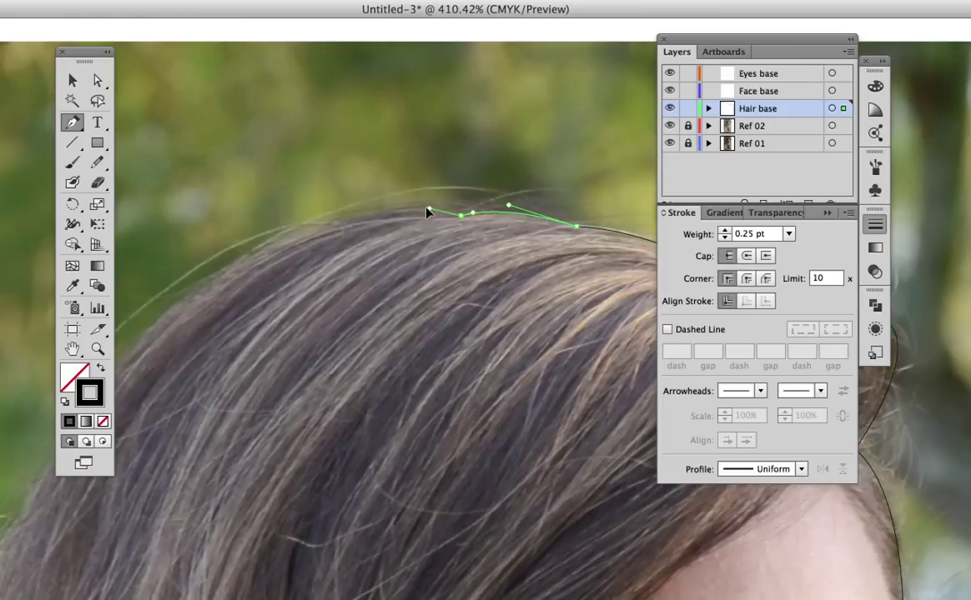
Step: Continue the outline across the hair's top and begin curving down its left side
{"action": "left_click", "coordinate": [390, 297], "text": "alt+super"}
{"action": "left_click", "coordinate": [390, 297], "text": "alt+super"}
{"action": "scroll", "coordinate": [409, 333], "scroll_direction": "down", "scroll_amount": 5}
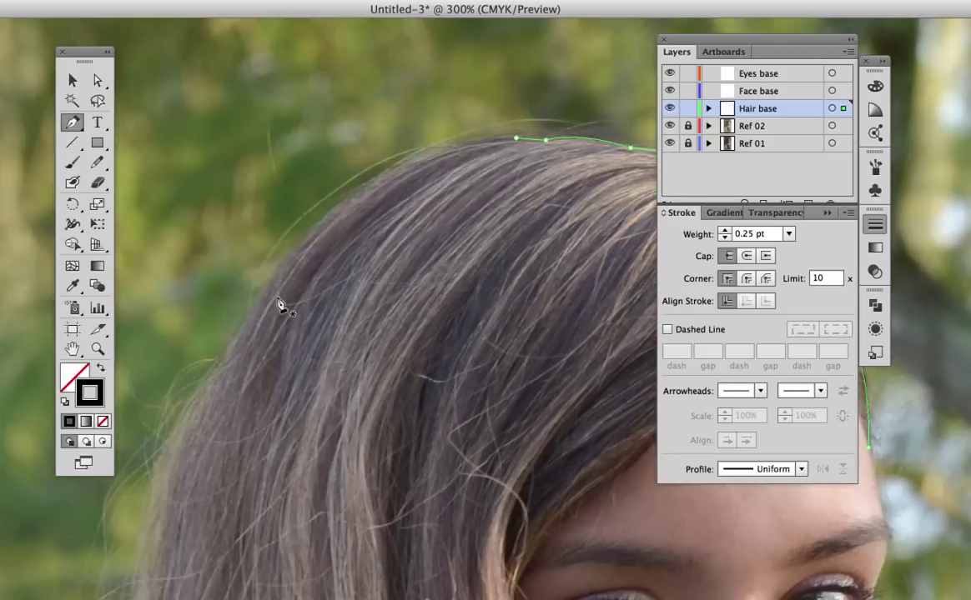
{"action": "left_click", "coordinate": [256, 300]}
{"action": "key", "text": "super+z"}
{"action": "key", "text": "super+z"}
{"action": "key", "text": "super+z"}
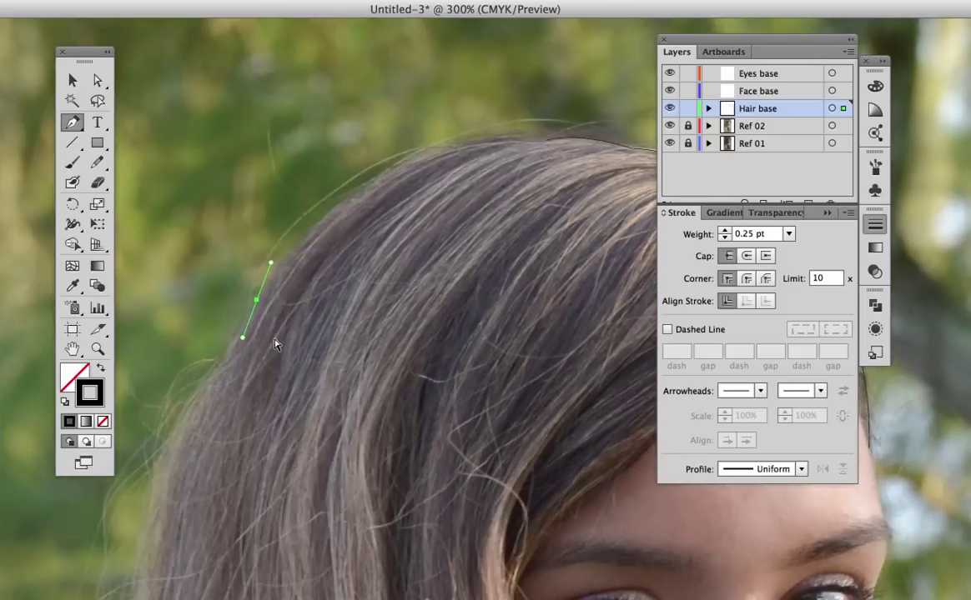
{"action": "left_click", "coordinate": [546, 142]}
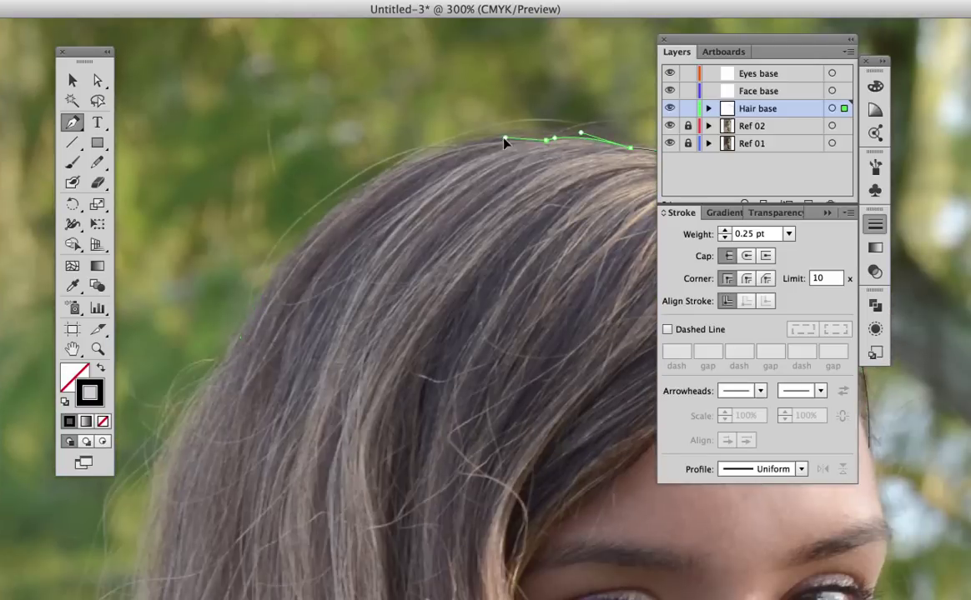
{"action": "left_click", "coordinate": [479, 131]}
{"action": "left_click_drag", "start_coordinate": [248, 315], "coordinate": [235, 353]}
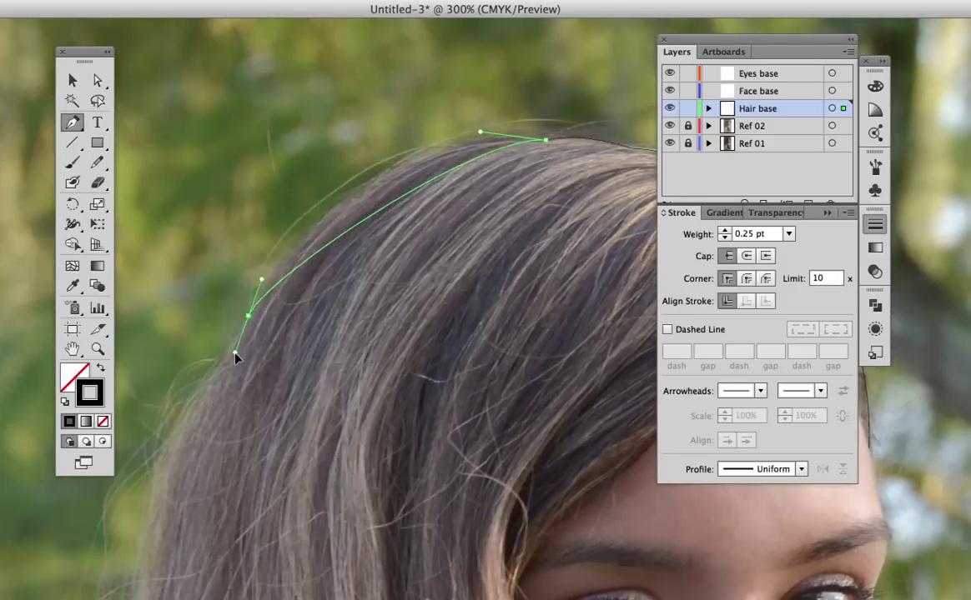
{"action": "left_click_drag", "start_coordinate": [264, 280], "coordinate": [358, 134]}
Step: Trace the hair's left edge down to the shoulder
{"action": "scroll", "coordinate": [348, 382], "scroll_direction": "down", "scroll_amount": 5}
{"action": "scroll", "coordinate": [348, 382], "scroll_direction": "left", "scroll_amount": 3}
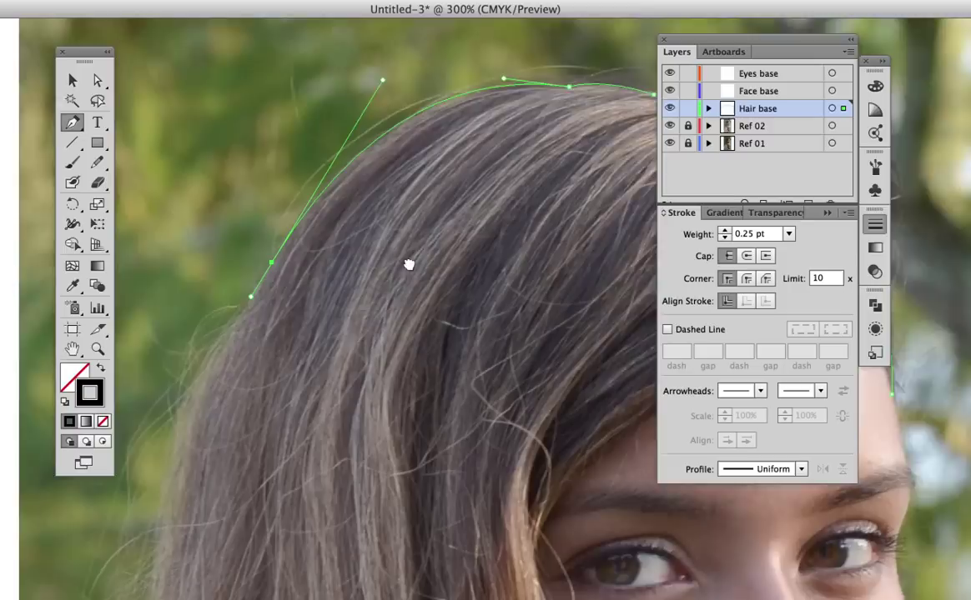
{"action": "left_click_drag", "start_coordinate": [254, 315], "coordinate": [236, 396]}
{"action": "left_click_drag", "start_coordinate": [288, 367], "coordinate": [334, 88]}
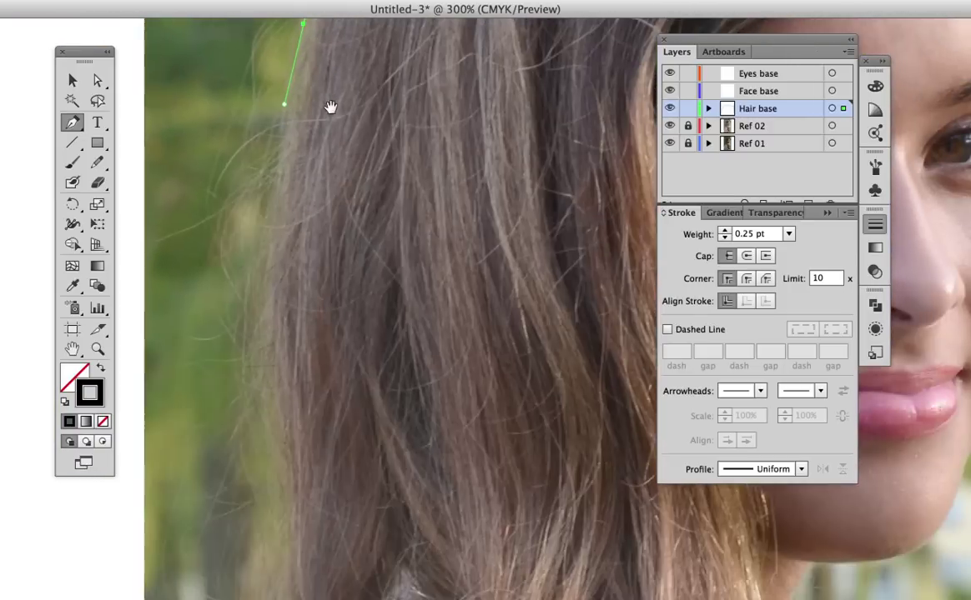
{"action": "left_click_drag", "start_coordinate": [267, 380], "coordinate": [302, 331]}
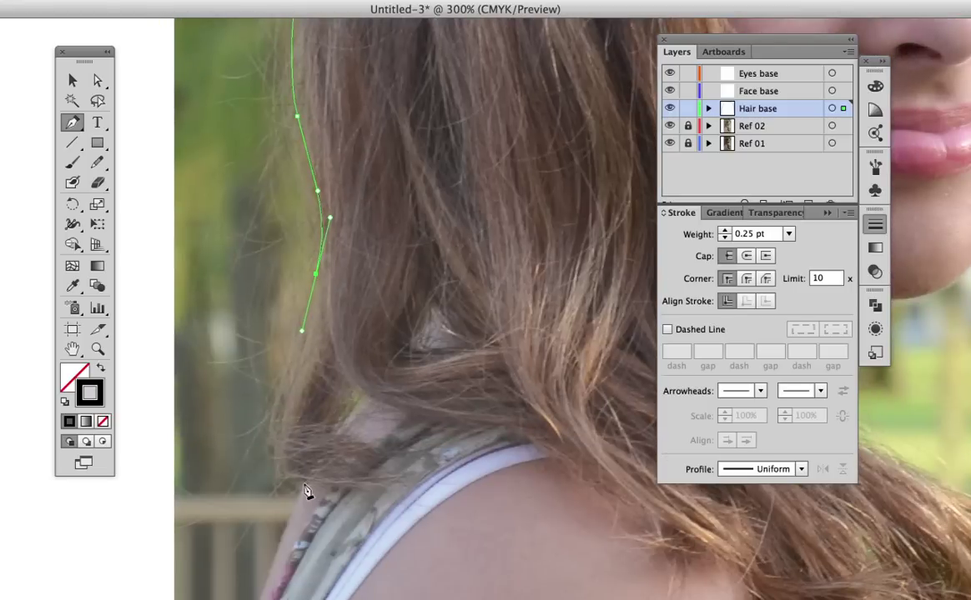
{"action": "left_click_drag", "start_coordinate": [302, 482], "coordinate": [406, 490]}
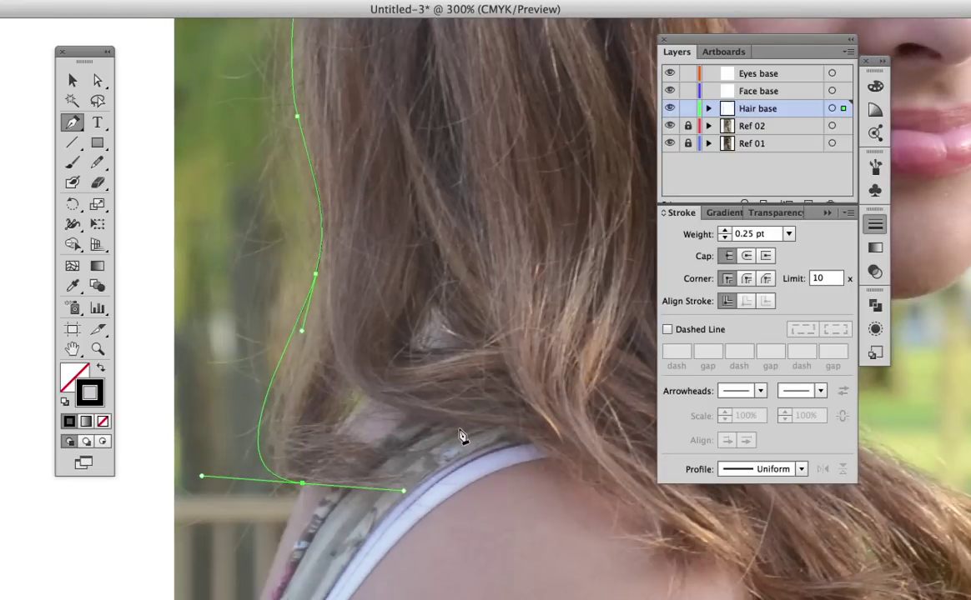
{"action": "left_click_drag", "start_coordinate": [459, 428], "coordinate": [562, 473]}
{"action": "left_click_drag", "start_coordinate": [625, 457], "coordinate": [324, 305]}
{"action": "left_click_drag", "start_coordinate": [439, 413], "coordinate": [324, 199]}
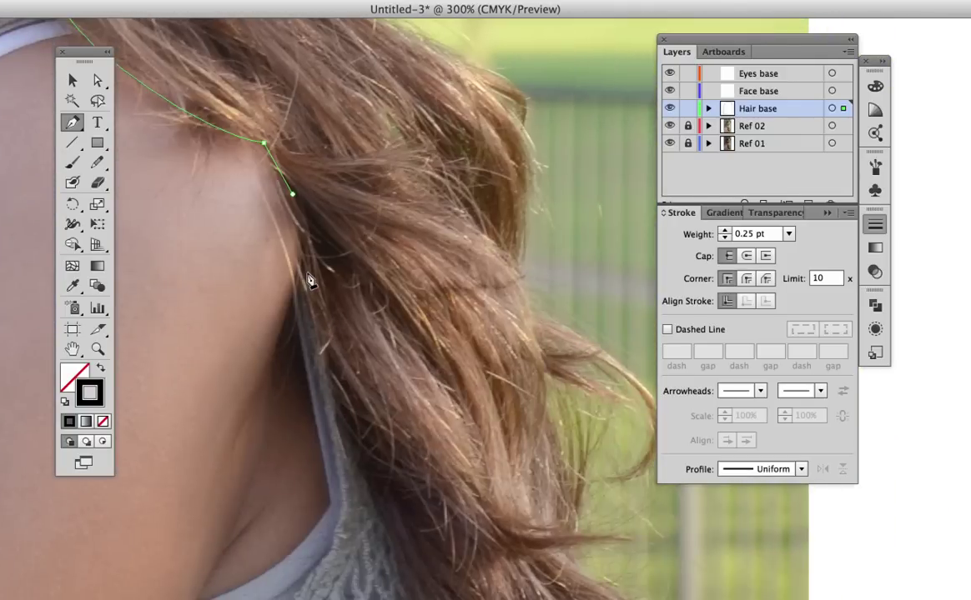
Step: Continue the outline down the hair ends and around the curl tip
{"action": "left_click_drag", "start_coordinate": [305, 279], "coordinate": [312, 318]}
{"action": "left_click_drag", "start_coordinate": [381, 449], "coordinate": [244, 183]}
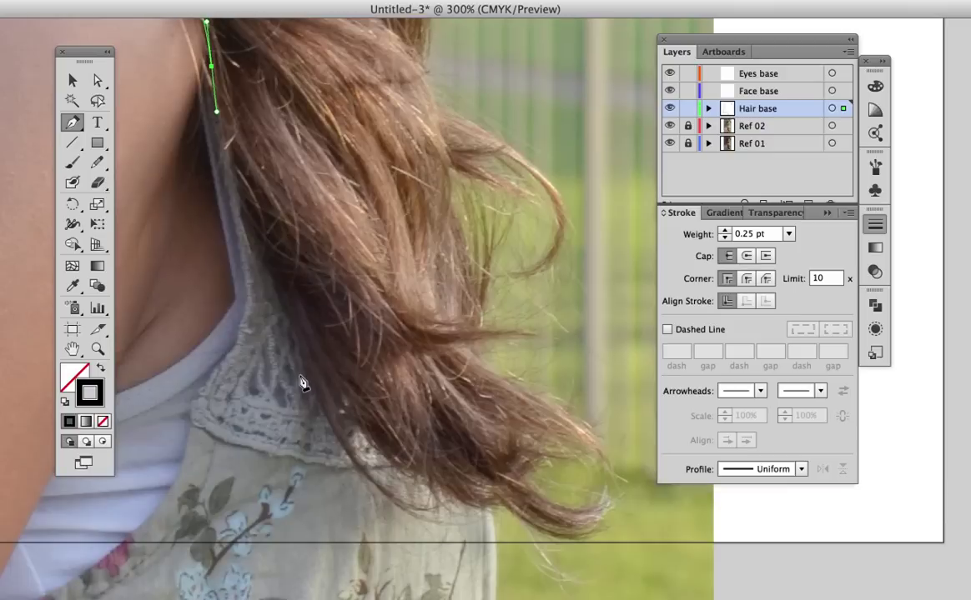
{"action": "left_click_drag", "start_coordinate": [303, 368], "coordinate": [341, 438]}
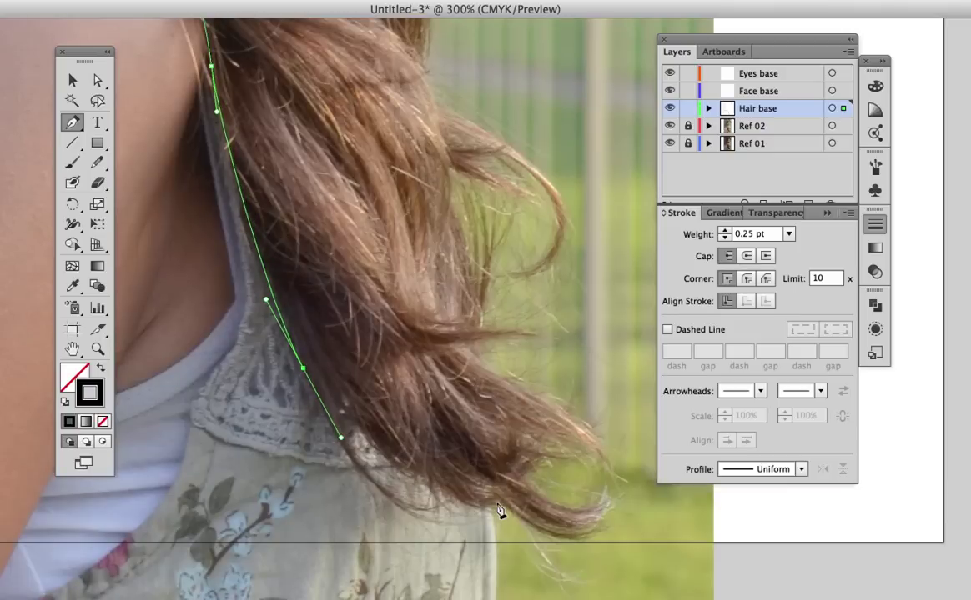
{"action": "left_click_drag", "start_coordinate": [496, 504], "coordinate": [557, 544]}
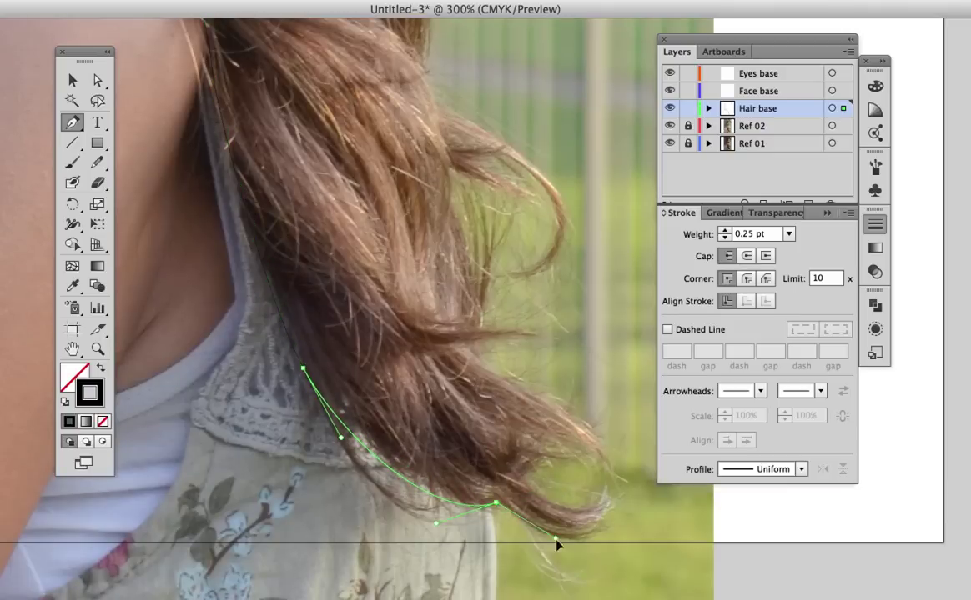
{"action": "left_click_drag", "start_coordinate": [615, 494], "coordinate": [613, 447]}
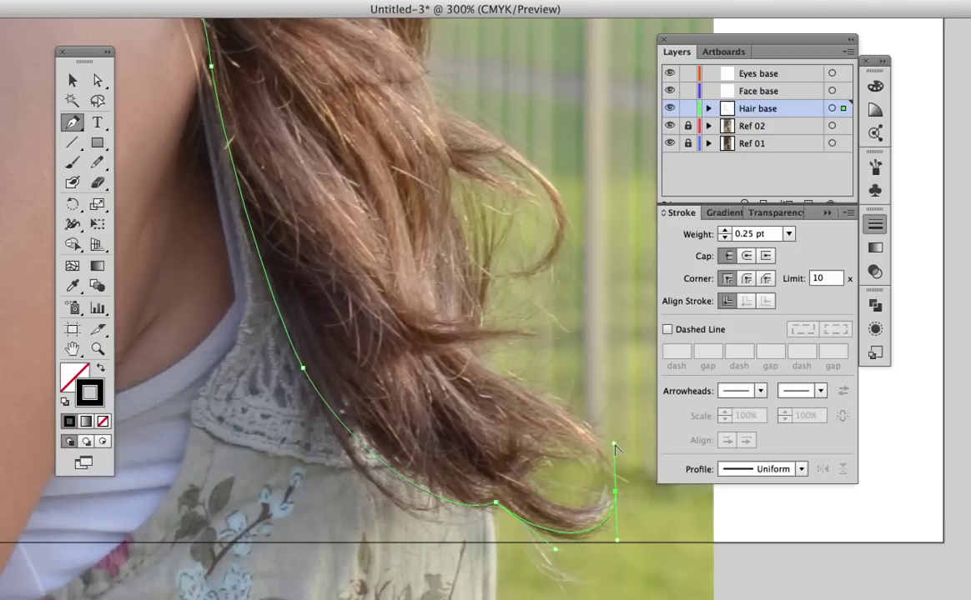
{"action": "left_click_drag", "start_coordinate": [614, 491], "coordinate": [595, 510]}
Step: Start a new path along the curl's inner edge up to the strand's top
{"action": "left_click_drag", "start_coordinate": [527, 480], "coordinate": [516, 431]}
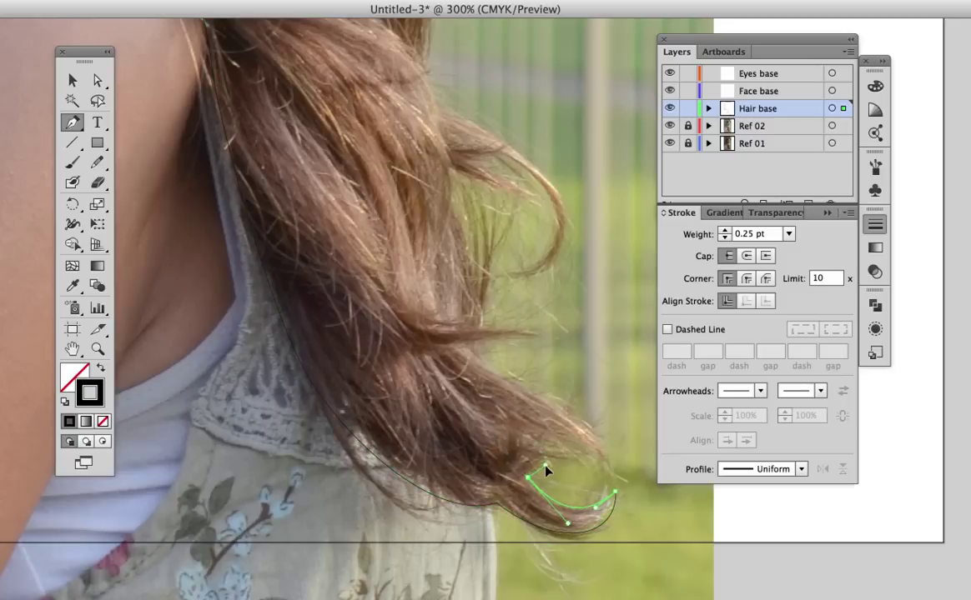
{"action": "left_click_drag", "start_coordinate": [594, 467], "coordinate": [605, 448]}
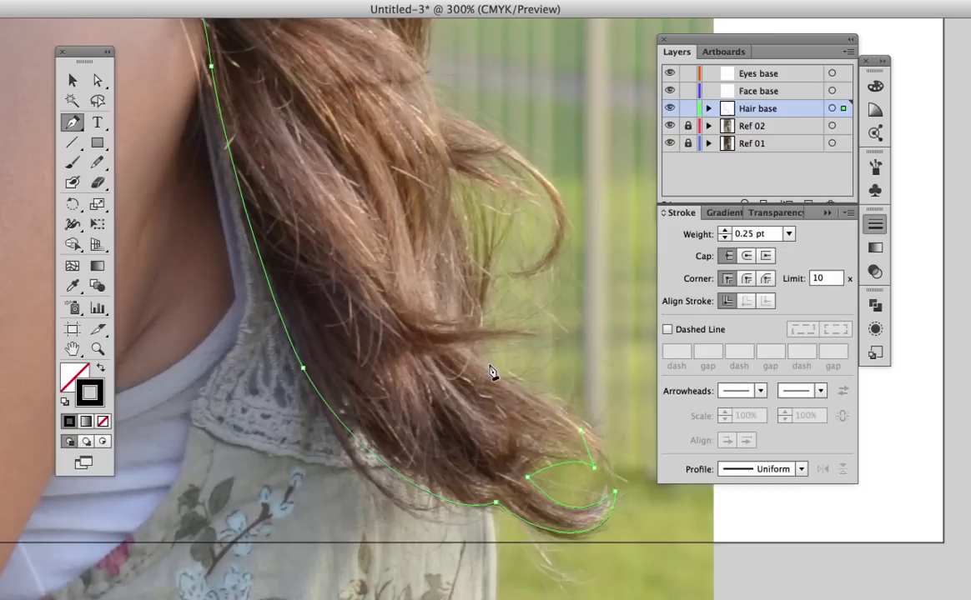
{"action": "left_click_drag", "start_coordinate": [488, 365], "coordinate": [454, 314]}
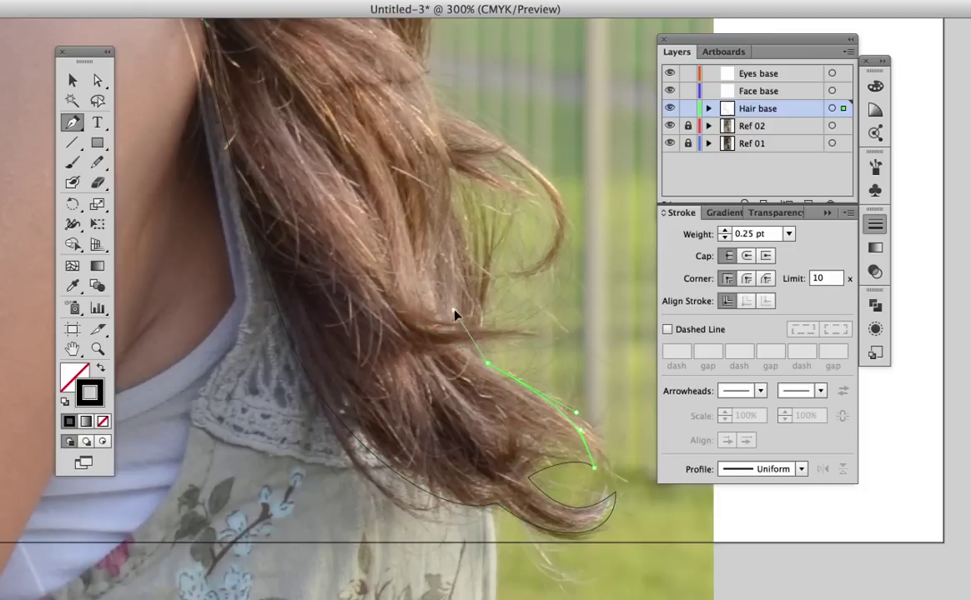
{"action": "left_click_drag", "start_coordinate": [452, 203], "coordinate": [425, 172]}
{"action": "left_click", "coordinate": [447, 163]}
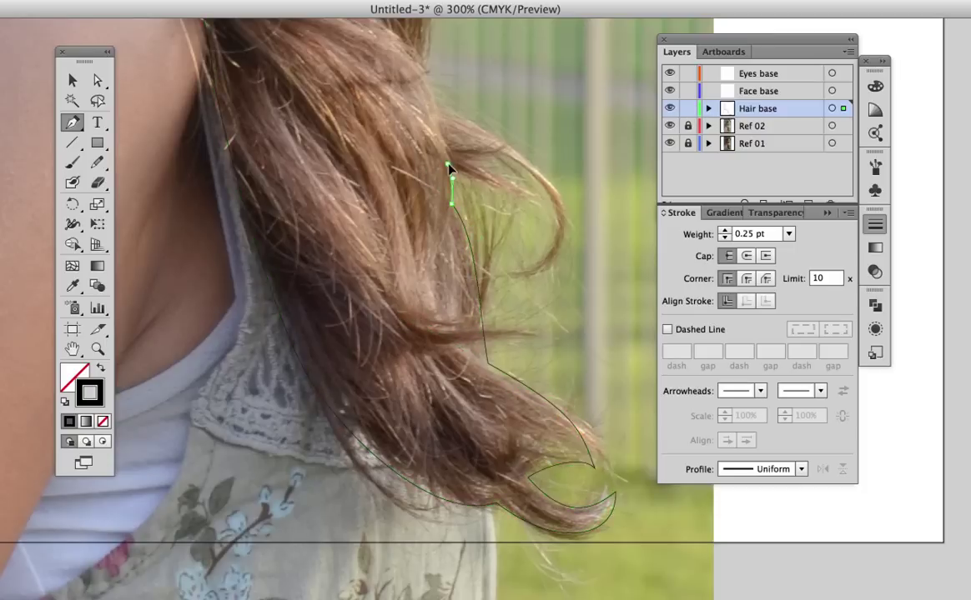
{"action": "left_click_drag", "start_coordinate": [448, 164], "coordinate": [464, 171]}
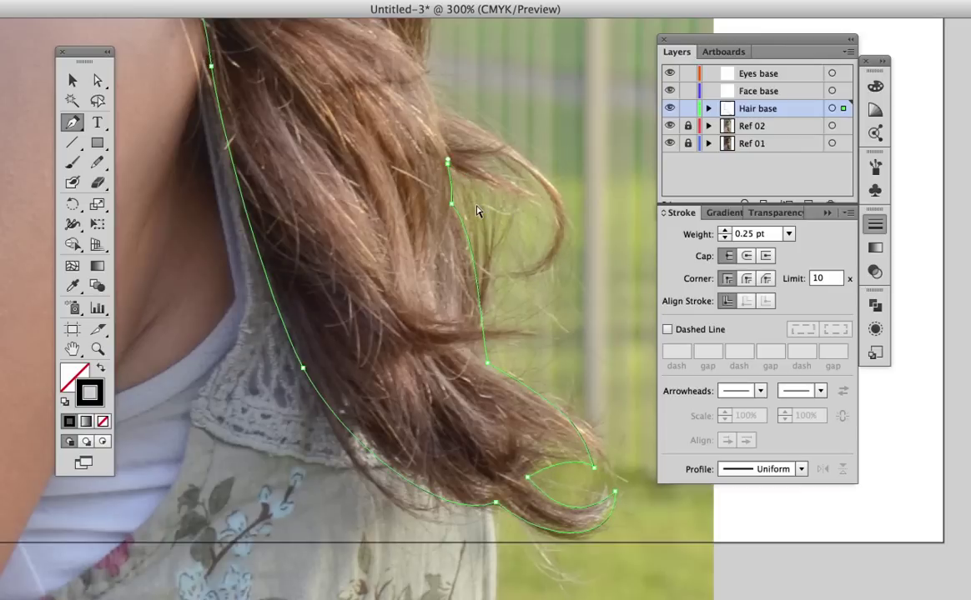
Step: Extend the inner-edge outline up beside the neck, chin and cheek
{"action": "scroll", "coordinate": [457, 148], "scroll_direction": "up", "scroll_amount": 5}
{"action": "scroll", "coordinate": [457, 148], "scroll_direction": "left", "scroll_amount": 2}
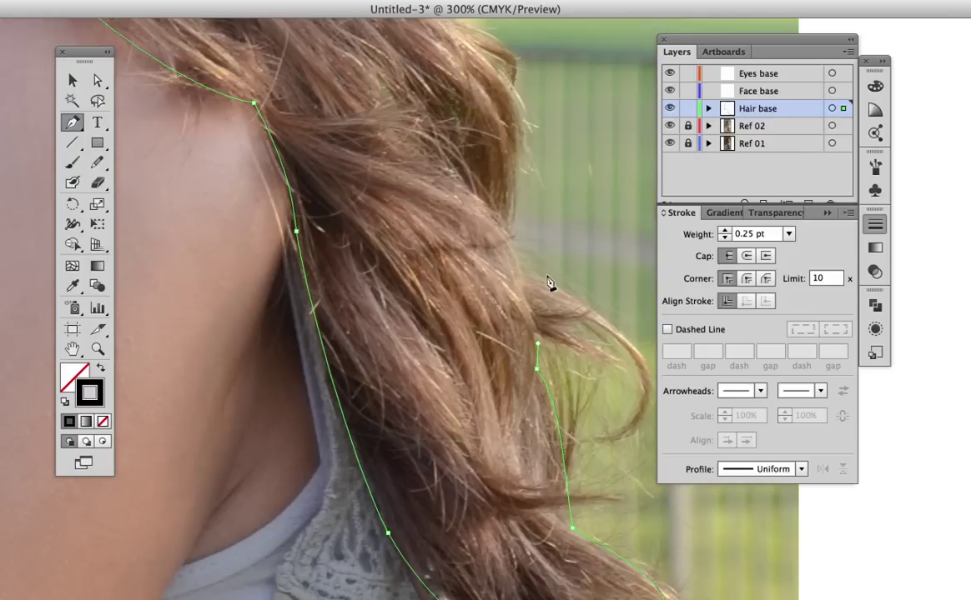
{"action": "left_click_drag", "start_coordinate": [507, 231], "coordinate": [470, 180]}
{"action": "left_click_drag", "start_coordinate": [544, 180], "coordinate": [558, 335]}
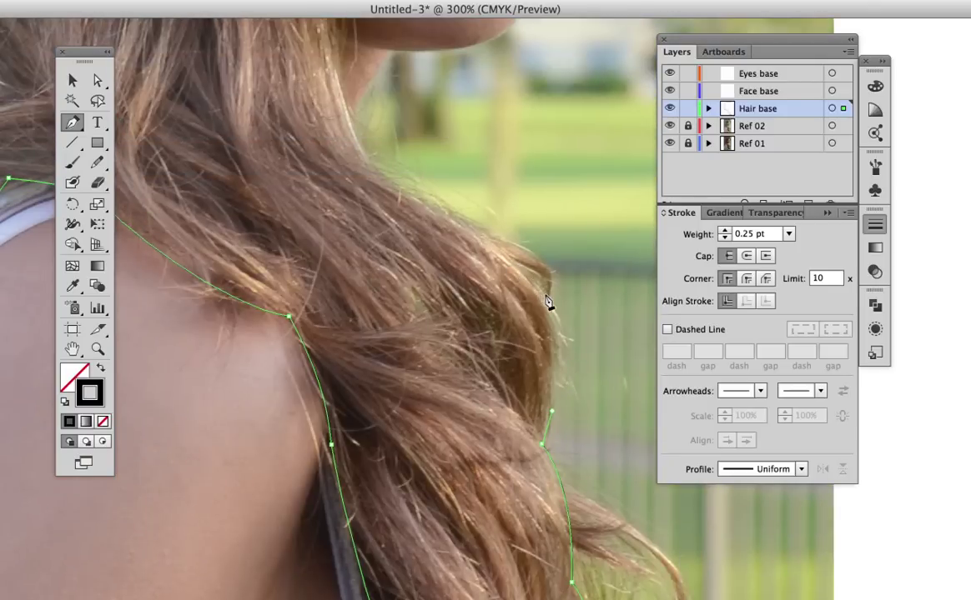
{"action": "left_click_drag", "start_coordinate": [492, 241], "coordinate": [398, 178]}
{"action": "left_click_drag", "start_coordinate": [463, 195], "coordinate": [444, 375]}
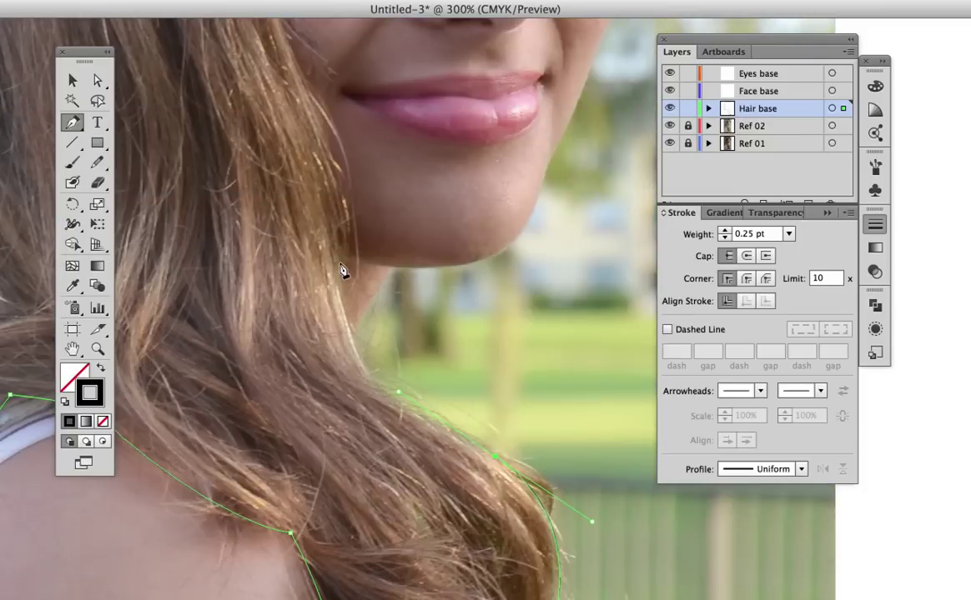
{"action": "left_click_drag", "start_coordinate": [337, 274], "coordinate": [391, 250]}
{"action": "left_click_drag", "start_coordinate": [356, 177], "coordinate": [325, 124]}
Step: Trace up the face's hairline across the forehead and close the path
{"action": "scroll", "coordinate": [379, 266], "scroll_direction": "up", "scroll_amount": 6}
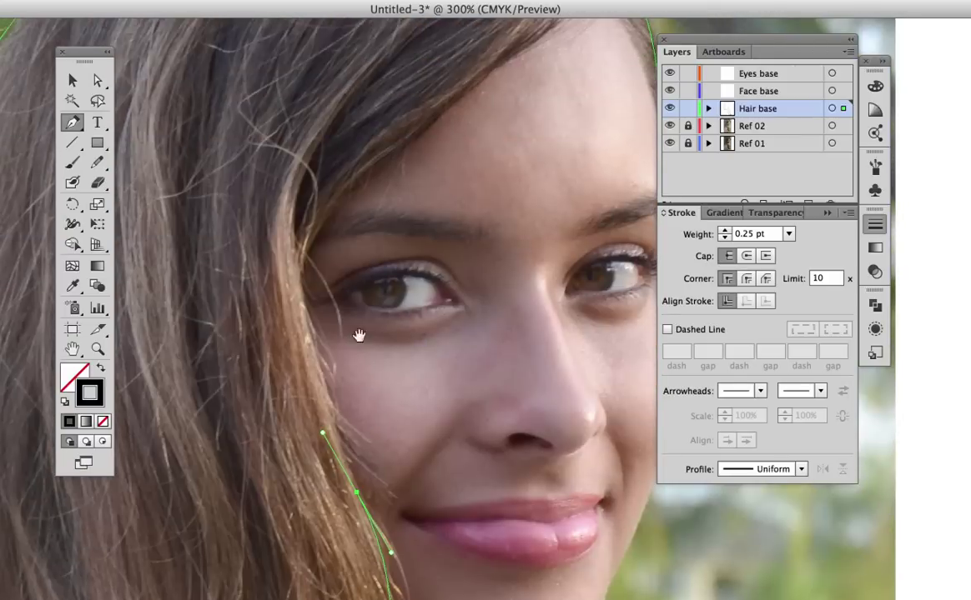
{"action": "left_click_drag", "start_coordinate": [300, 275], "coordinate": [303, 227]}
{"action": "left_click", "coordinate": [315, 228]}
{"action": "scroll", "coordinate": [334, 317], "scroll_direction": "up", "scroll_amount": 5}
{"action": "scroll", "coordinate": [334, 317], "scroll_direction": "right", "scroll_amount": 3}
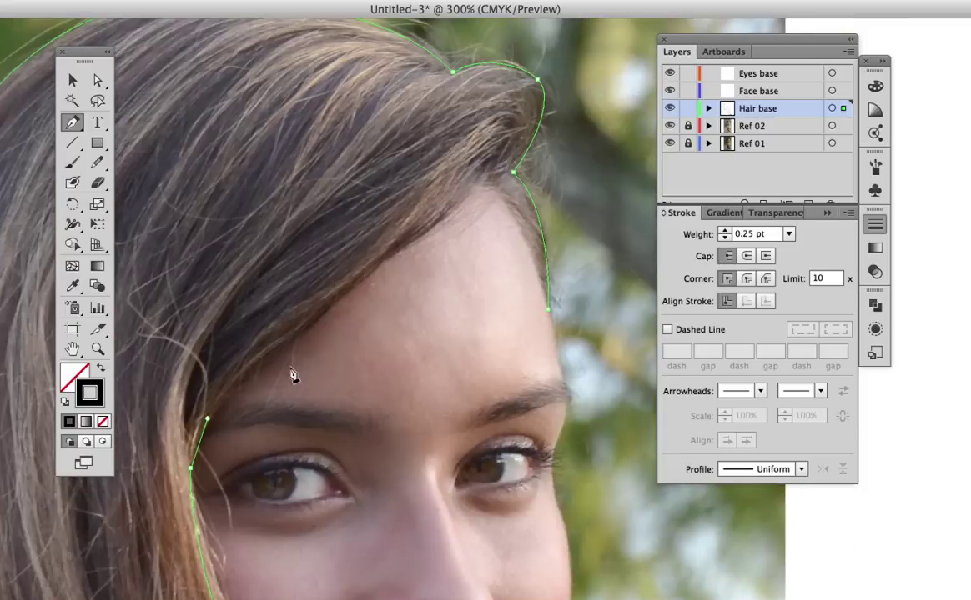
{"action": "left_click", "coordinate": [250, 369]}
{"action": "left_click", "coordinate": [297, 335]}
{"action": "left_click", "coordinate": [345, 302]}
{"action": "left_click_drag", "start_coordinate": [427, 321], "coordinate": [410, 470]}
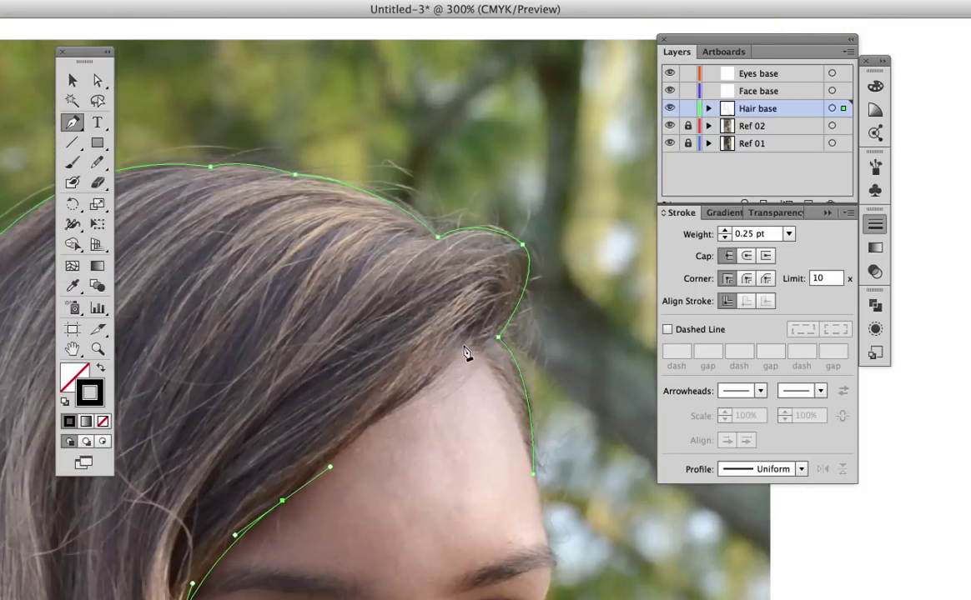
{"action": "left_click_drag", "start_coordinate": [497, 338], "coordinate": [477, 343]}
Step: Join the hairline path to the earlier hair outline and reselect it
{"action": "left_click", "coordinate": [477, 317], "text": "super"}
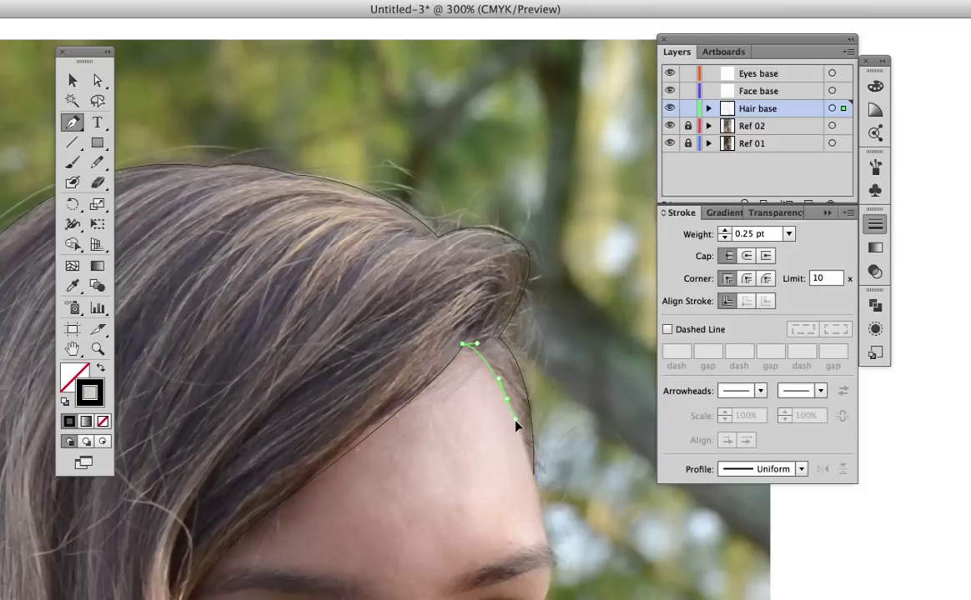
{"action": "left_click", "coordinate": [533, 474]}
{"action": "left_click", "coordinate": [542, 503], "text": "super"}
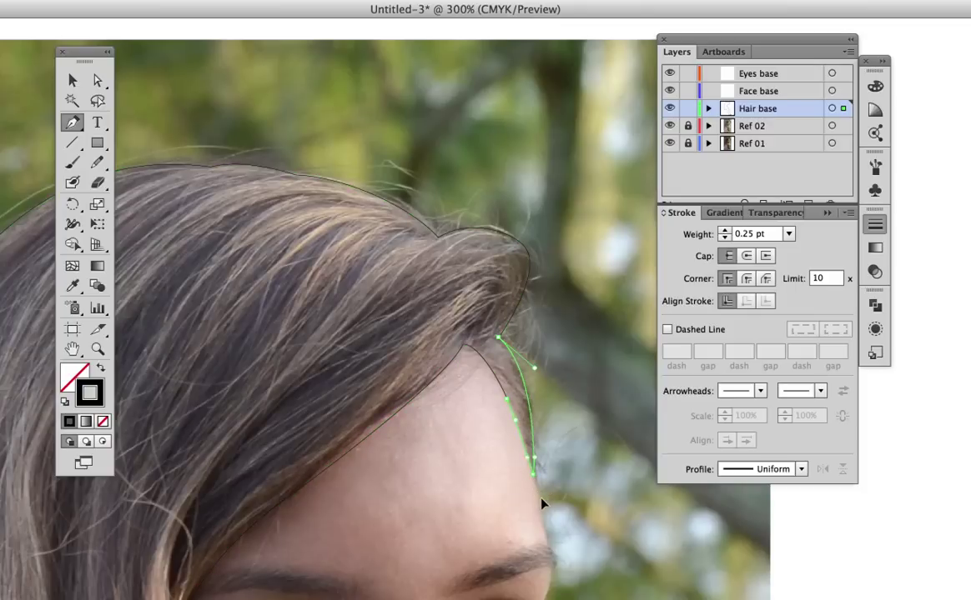
{"action": "left_click", "coordinate": [535, 477], "text": "super"}
Step: Zoom out to the full artboard and hide the Ref 02 and Ref 01 layers
{"action": "key", "text": "super+0"}
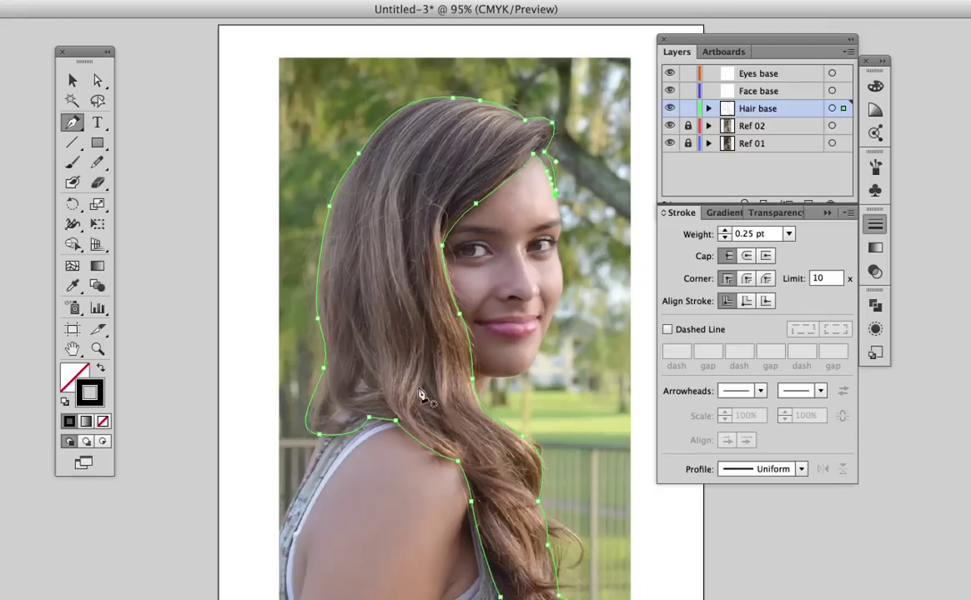
{"action": "scroll", "coordinate": [414, 339], "scroll_direction": "right", "scroll_amount": 2}
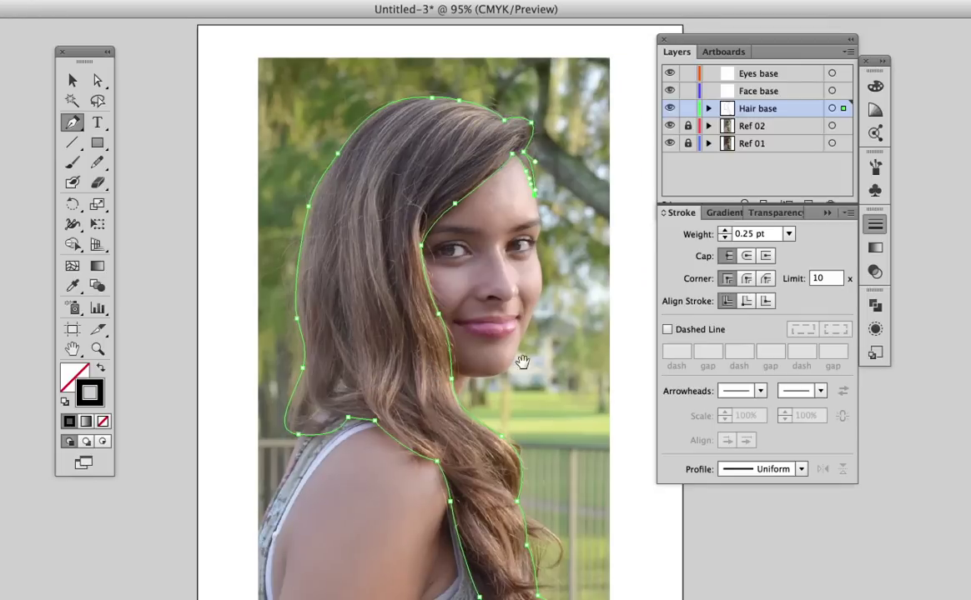
{"action": "left_click", "coordinate": [669, 126]}
{"action": "left_click", "coordinate": [669, 143]}
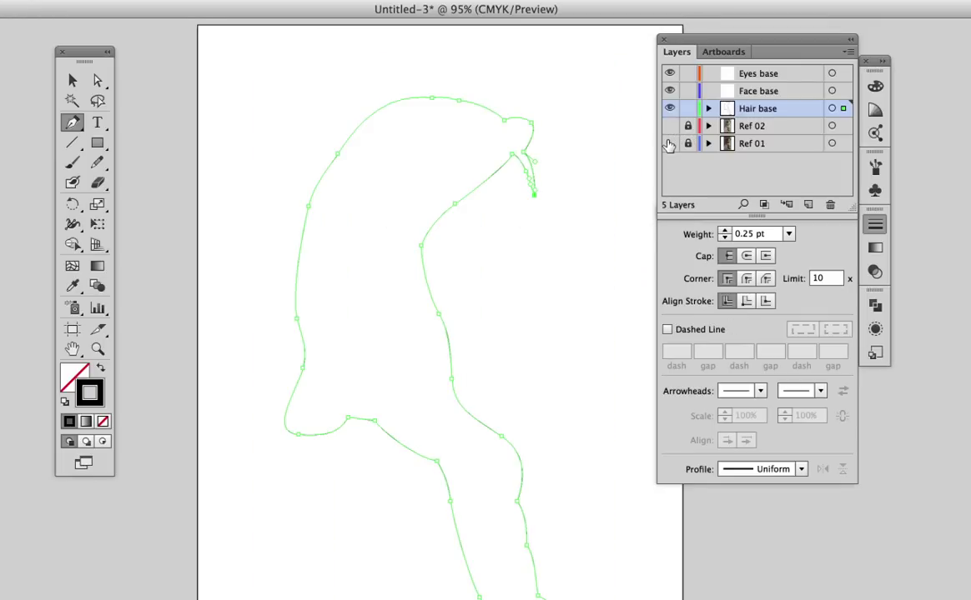
Step: Swap the hair shape to a solid black fill with no stroke
{"action": "left_click", "coordinate": [74, 80]}
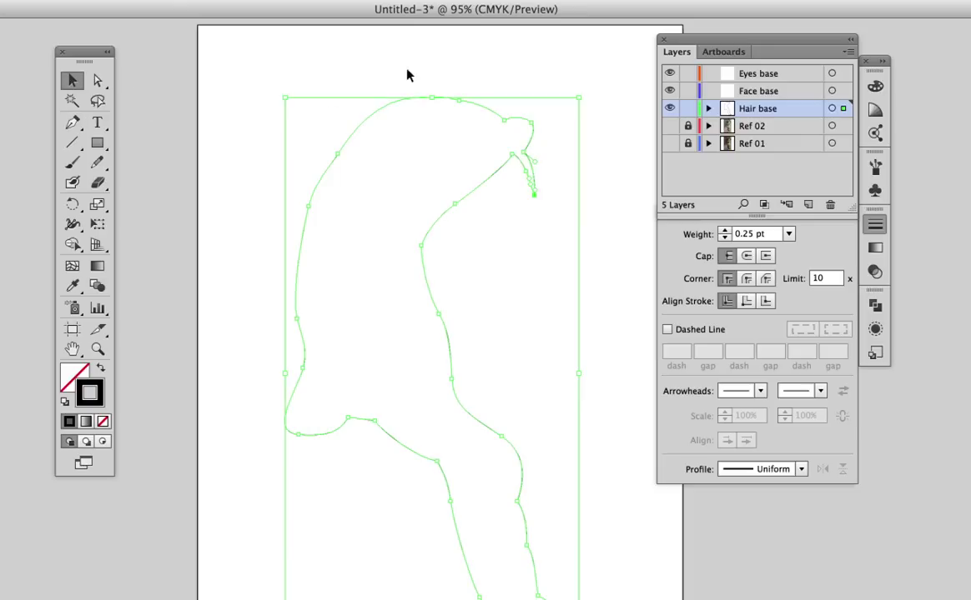
{"action": "left_click", "coordinate": [100, 368]}
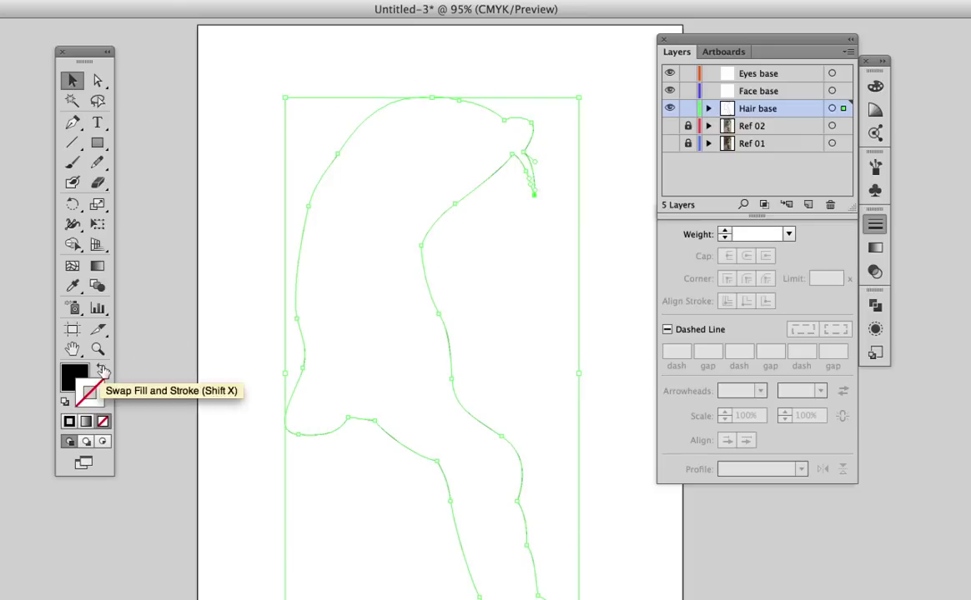
{"action": "left_click", "coordinate": [238, 300]}
{"action": "scroll", "coordinate": [338, 425], "scroll_direction": "down", "scroll_amount": 5}
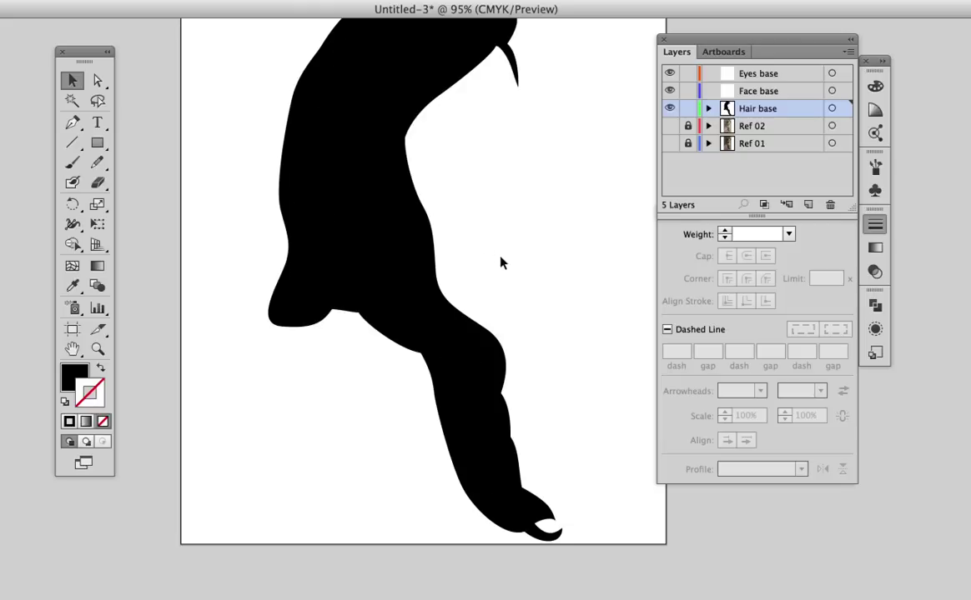
{"action": "left_click_drag", "start_coordinate": [435, 205], "coordinate": [428, 341]}
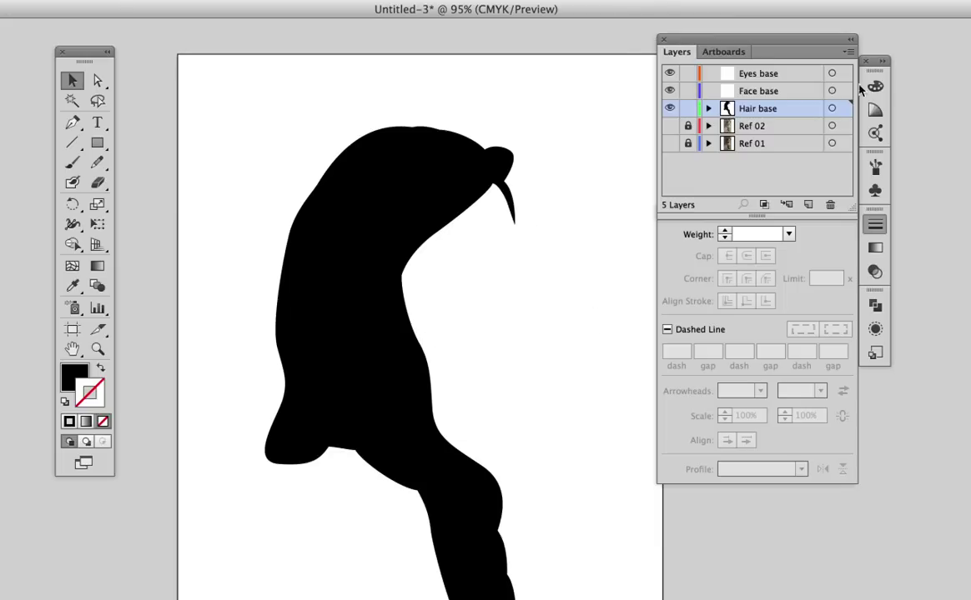
Step: Show Ref 02 and Ref 01, revert the hair to a black outline, and zoom to the forehead
{"action": "left_click_drag", "start_coordinate": [668, 126], "coordinate": [669, 144]}
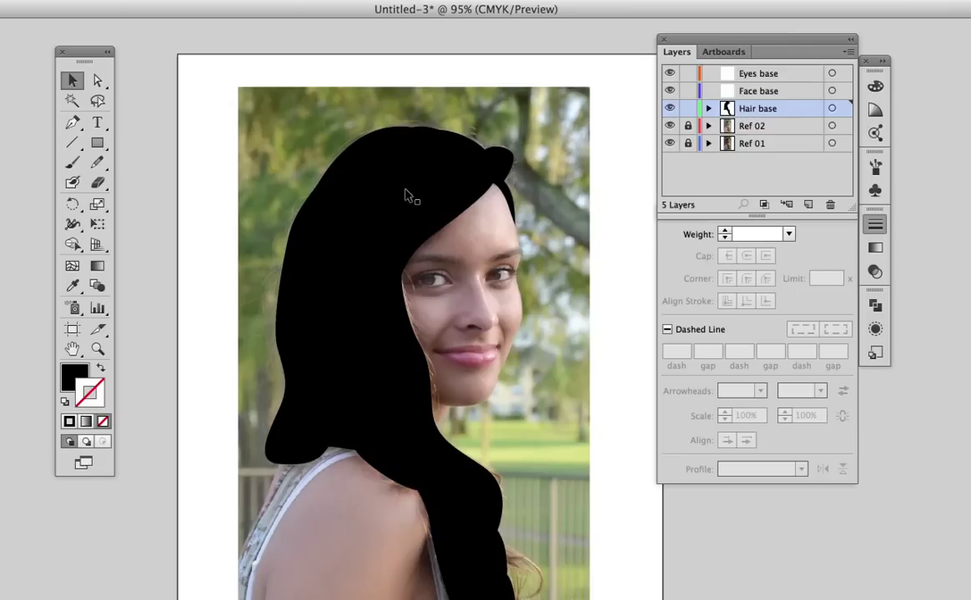
{"action": "left_click", "coordinate": [366, 177]}
{"action": "left_click", "coordinate": [100, 369]}
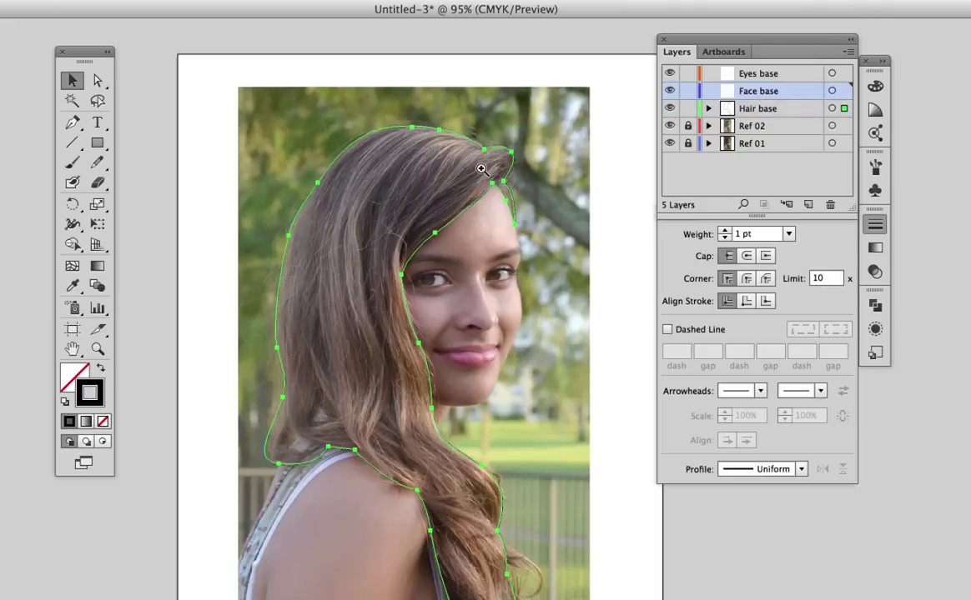
{"action": "left_click_drag", "start_coordinate": [481, 163], "coordinate": [515, 300]}
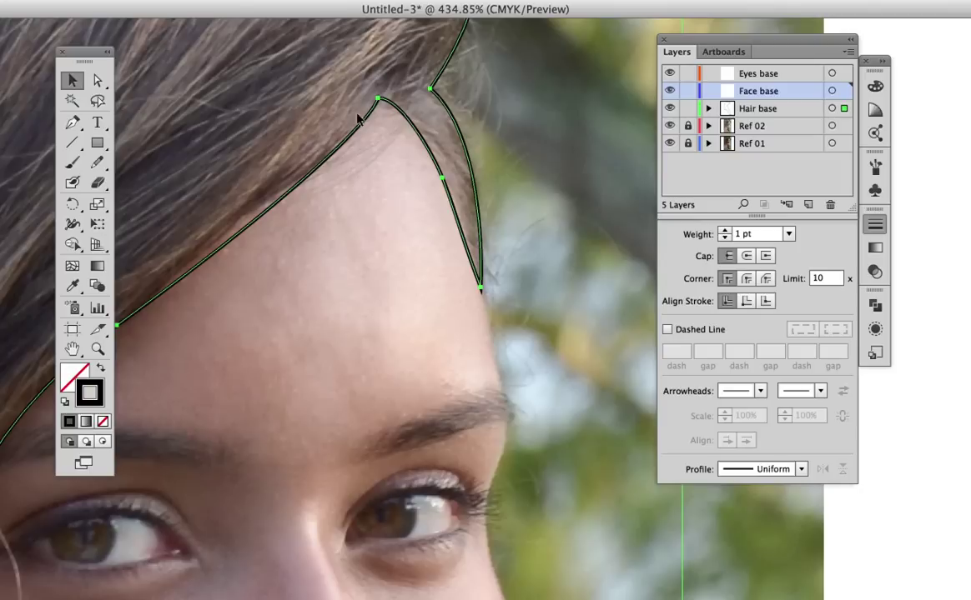
{"action": "key", "text": "super+minus"}
{"action": "key", "text": "super+minus"}
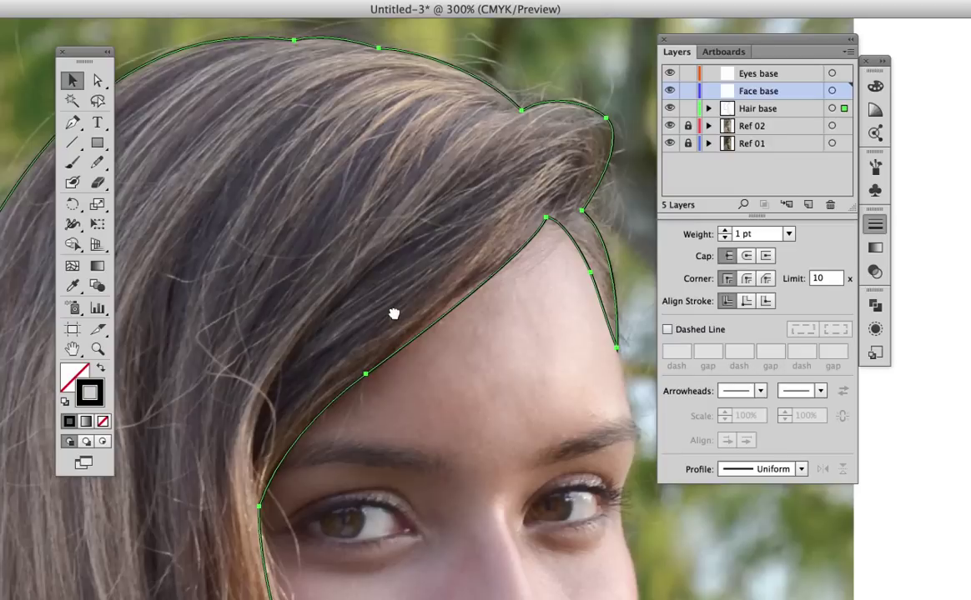
{"action": "left_click_drag", "start_coordinate": [394, 314], "coordinate": [360, 170]}
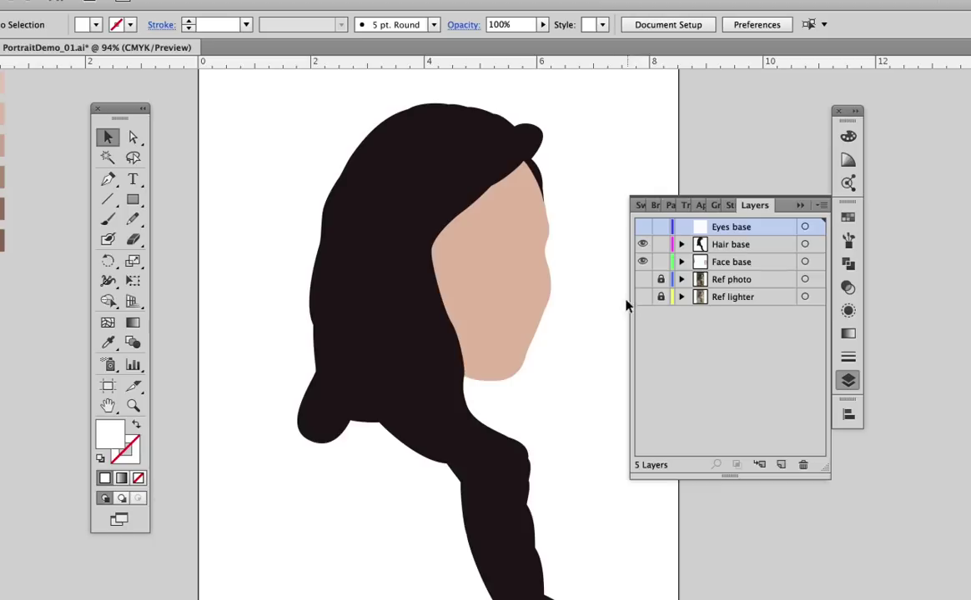
Step: Toggle Outline view with Cmd+Y to reveal the face contour running beneath the hair
{"action": "key", "text": "super+y"}
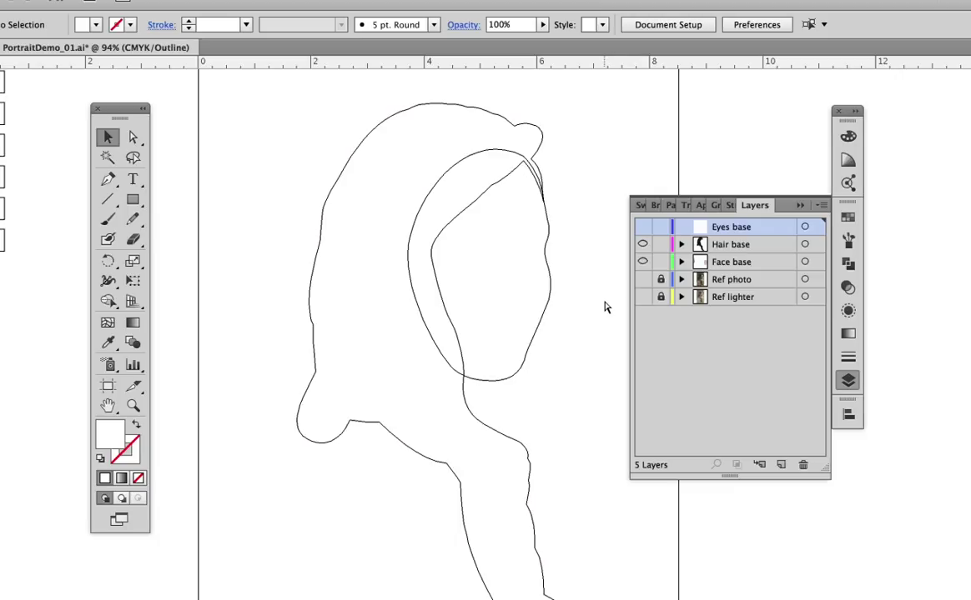